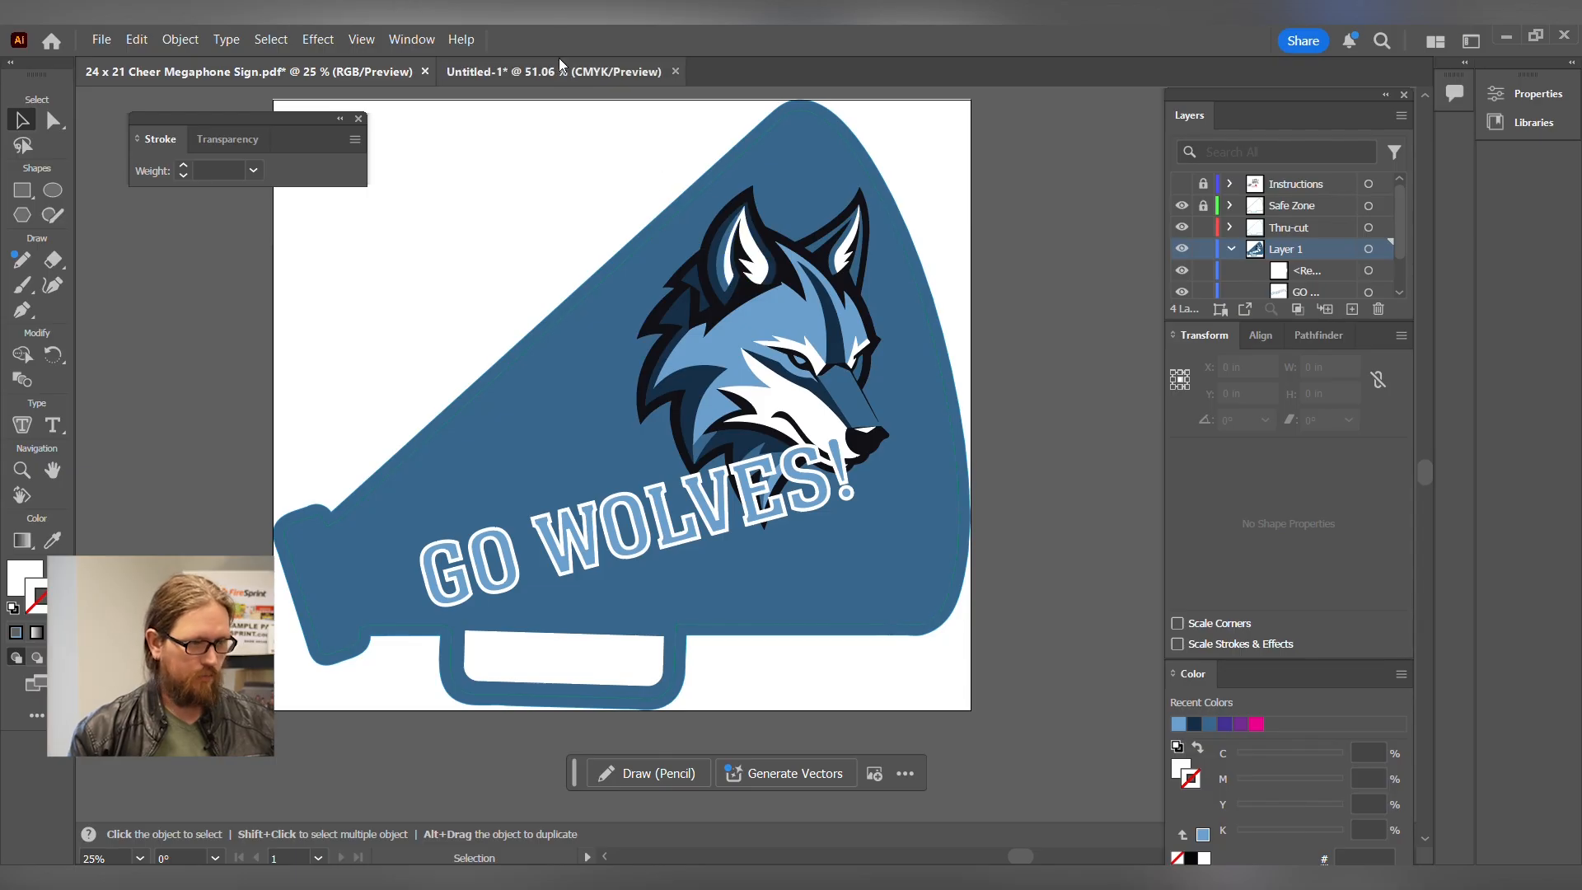
Show the Artboards panel, move it clear of the artwork, and add a second artboard to the megaphone sign document.
click(412, 41)
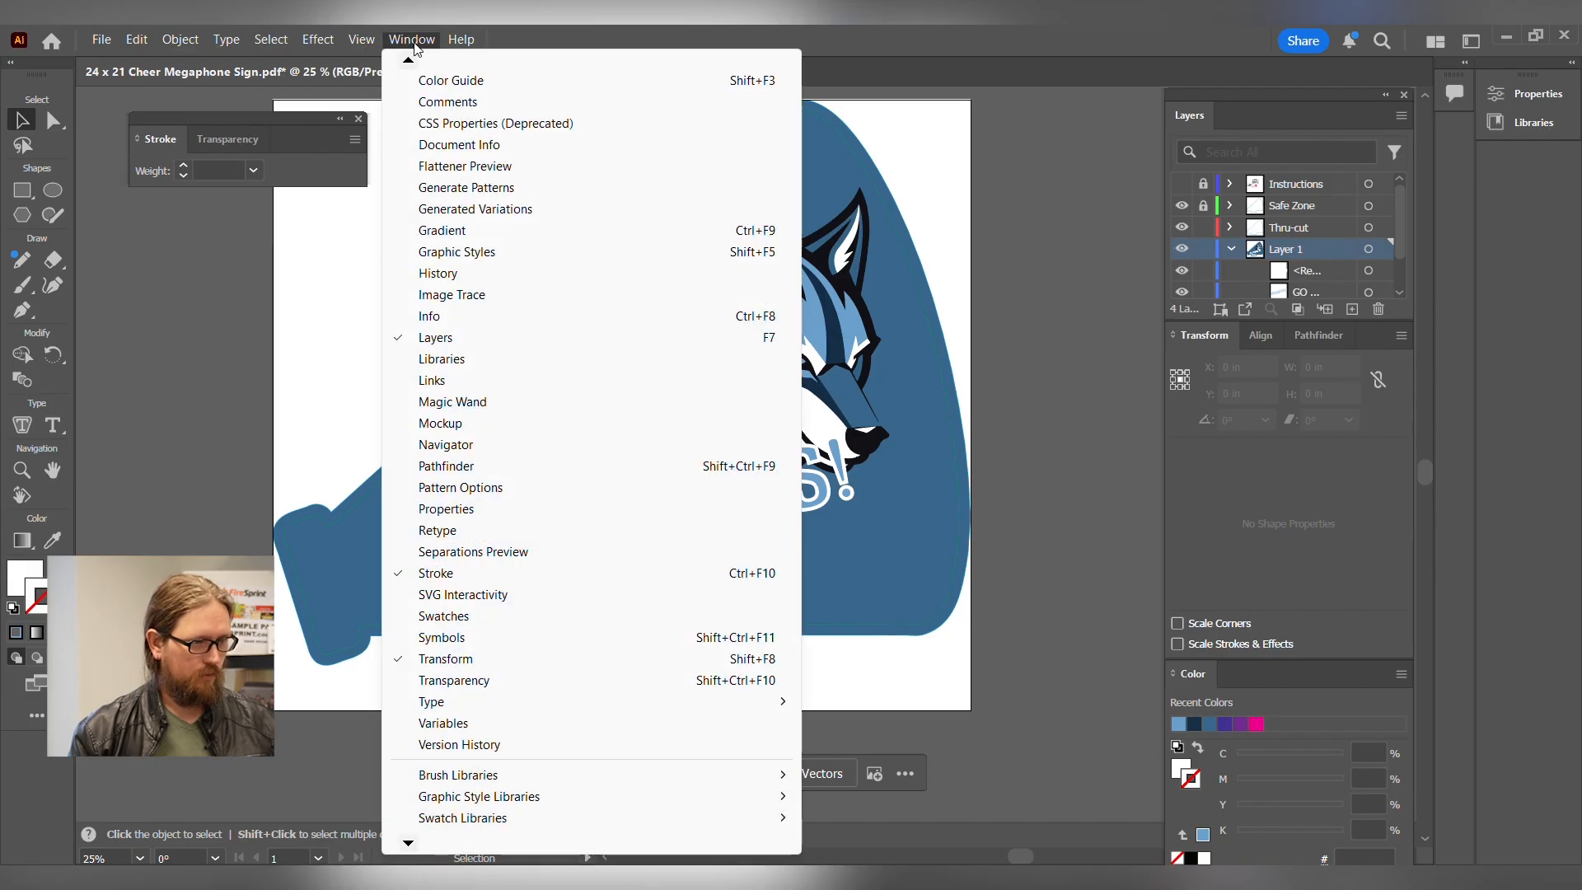
mouse_move(466, 66)
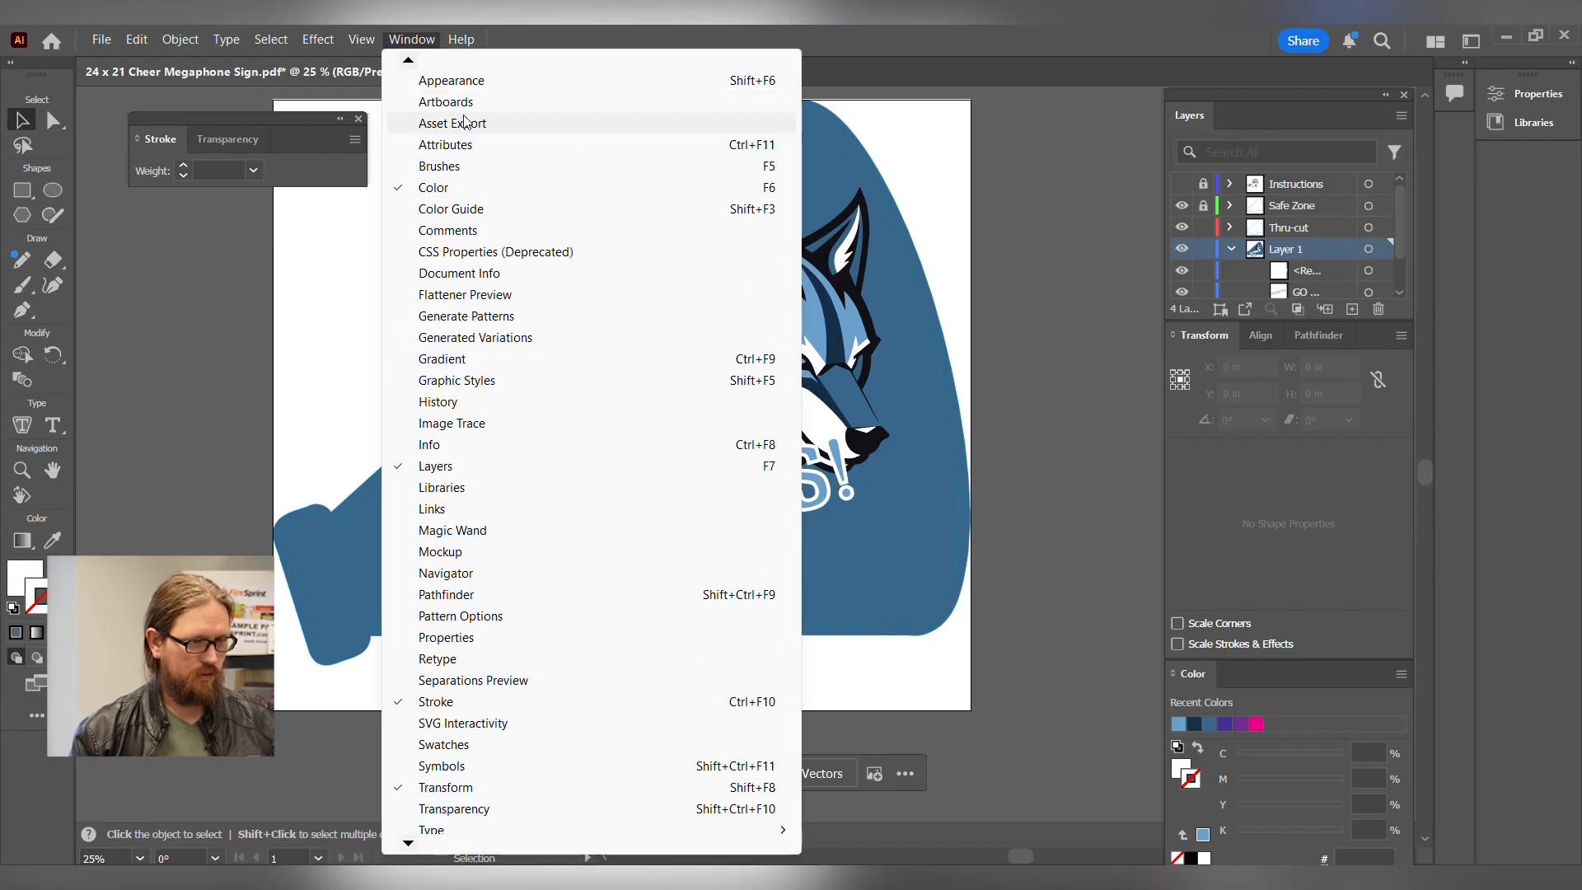
click(463, 102)
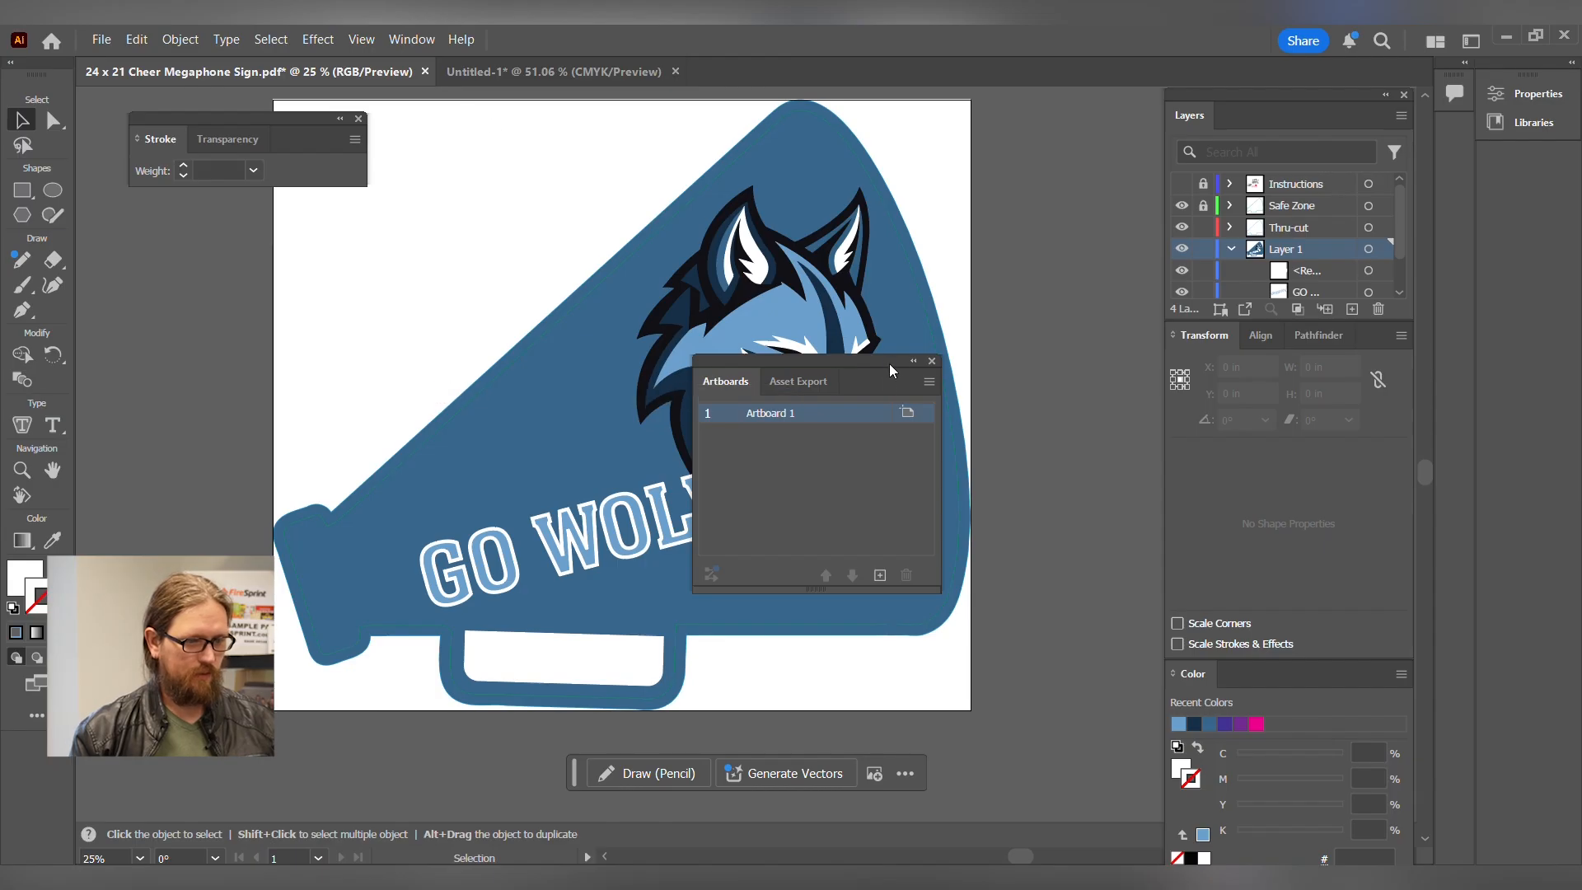
mouse_move(883, 356)
mouse_down()
mouse_move(1099, 267)
mouse_move(963, 294)
mouse_move(249, 269)
mouse_move(289, 206)
mouse_up()
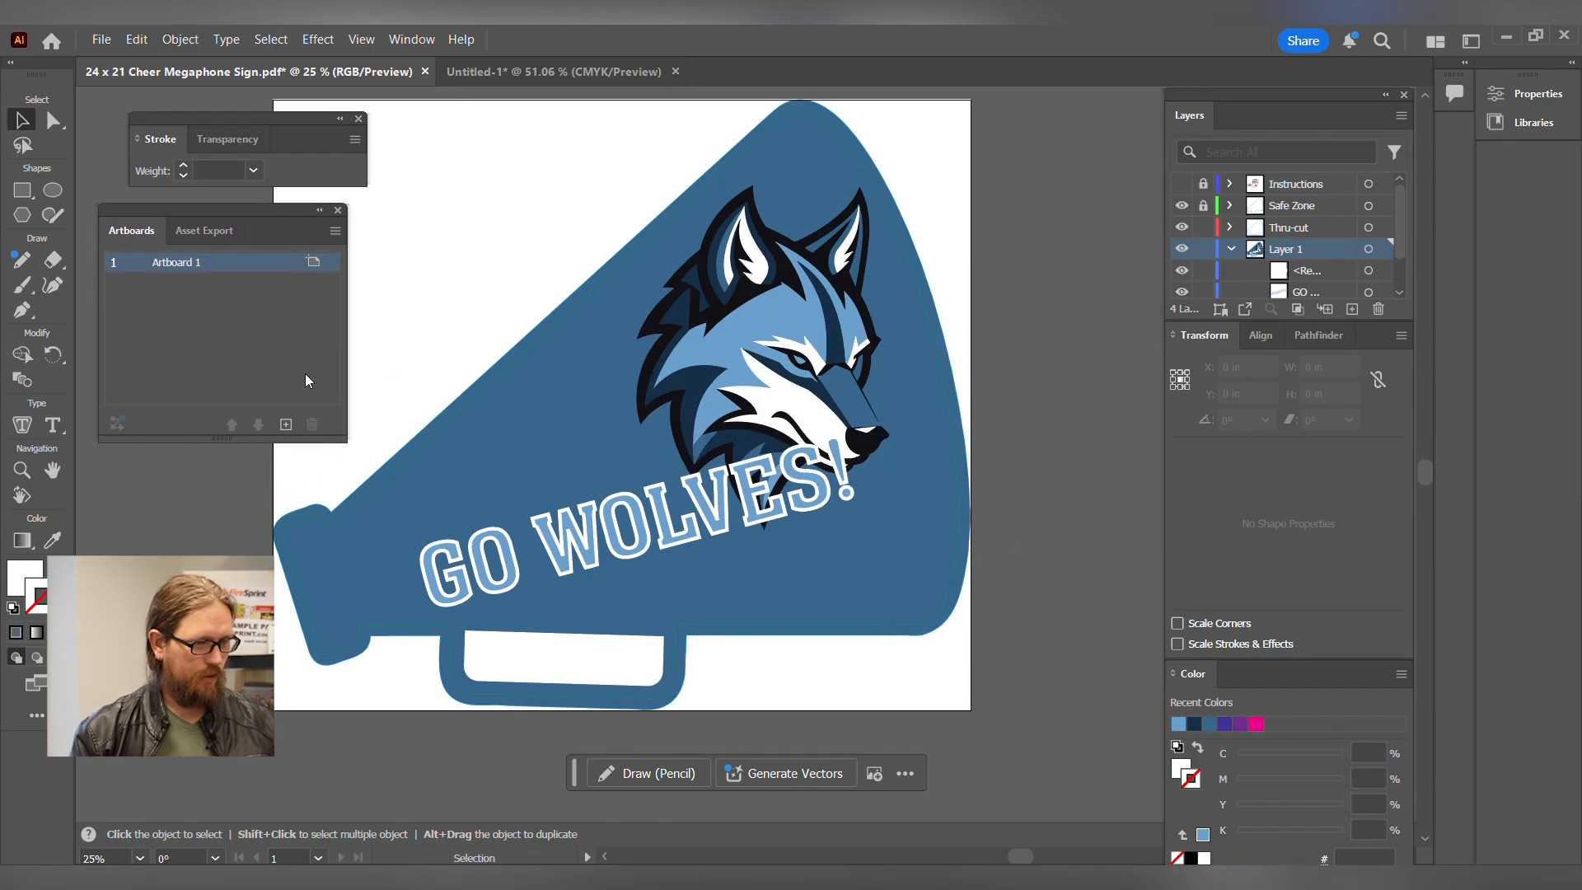
click(288, 424)
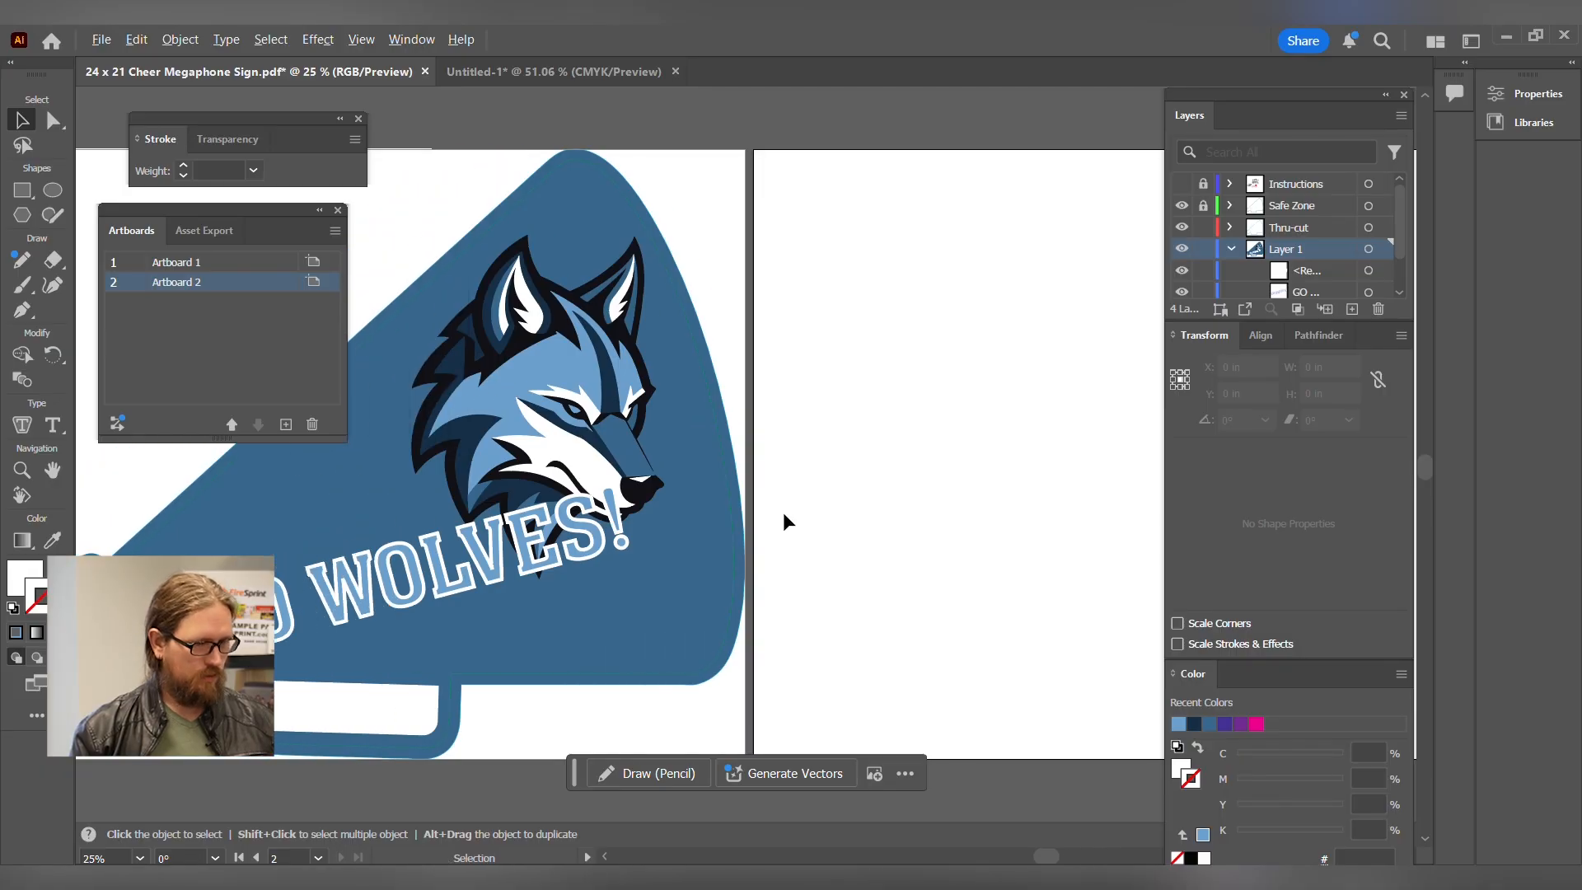
Unlock the Safe Zone layer and copy all artwork on the Safe Zone, Thru-cut and Layer 1 layers.
scroll(783, 512, down, 1)
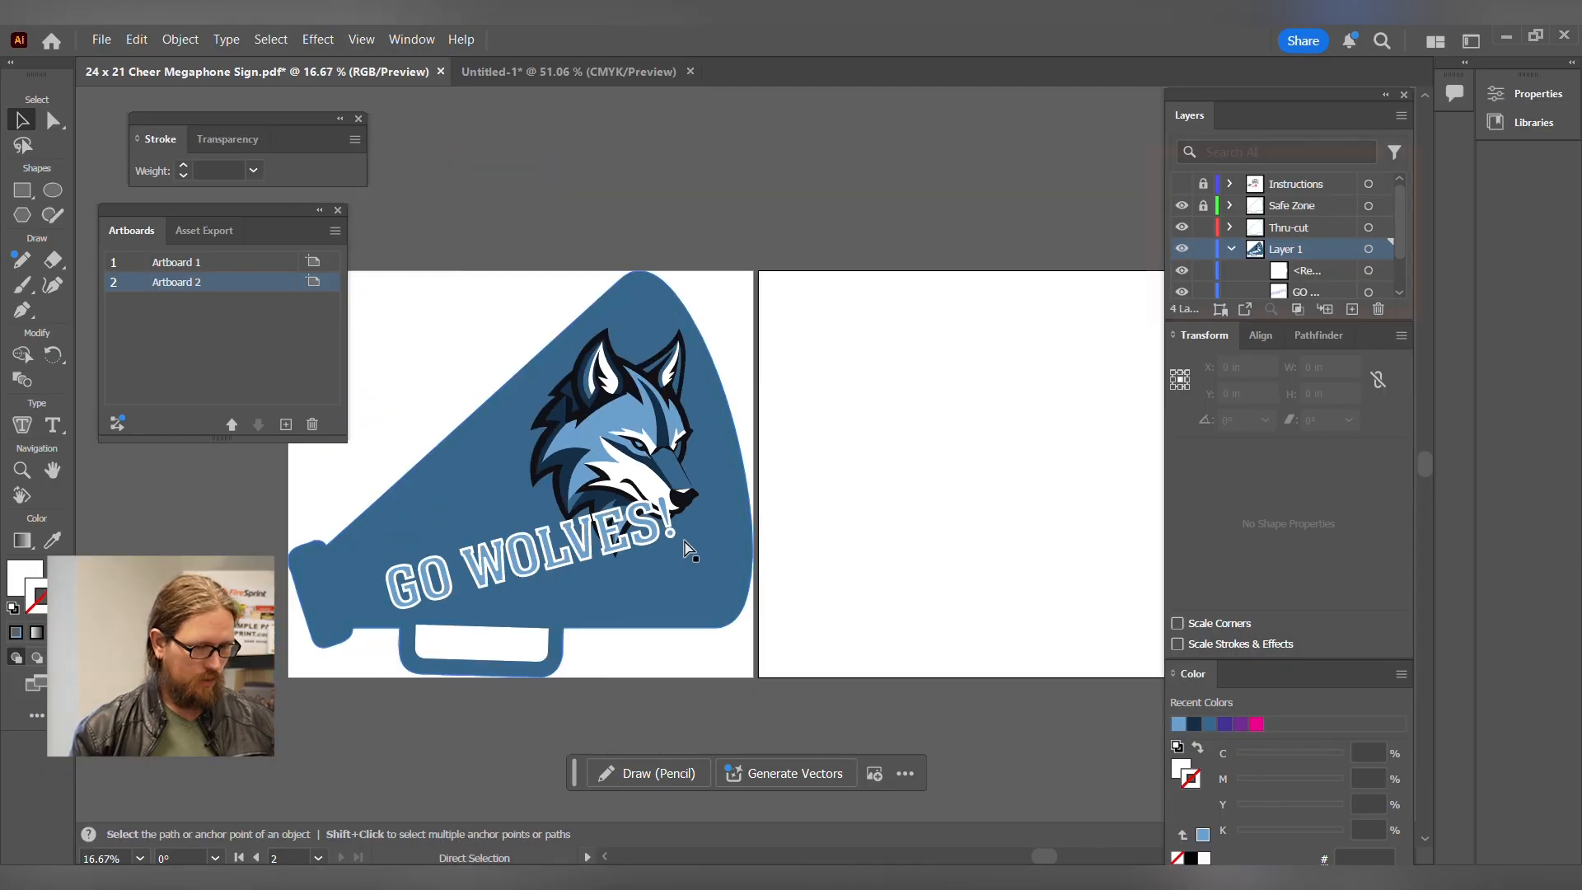
click(1203, 205)
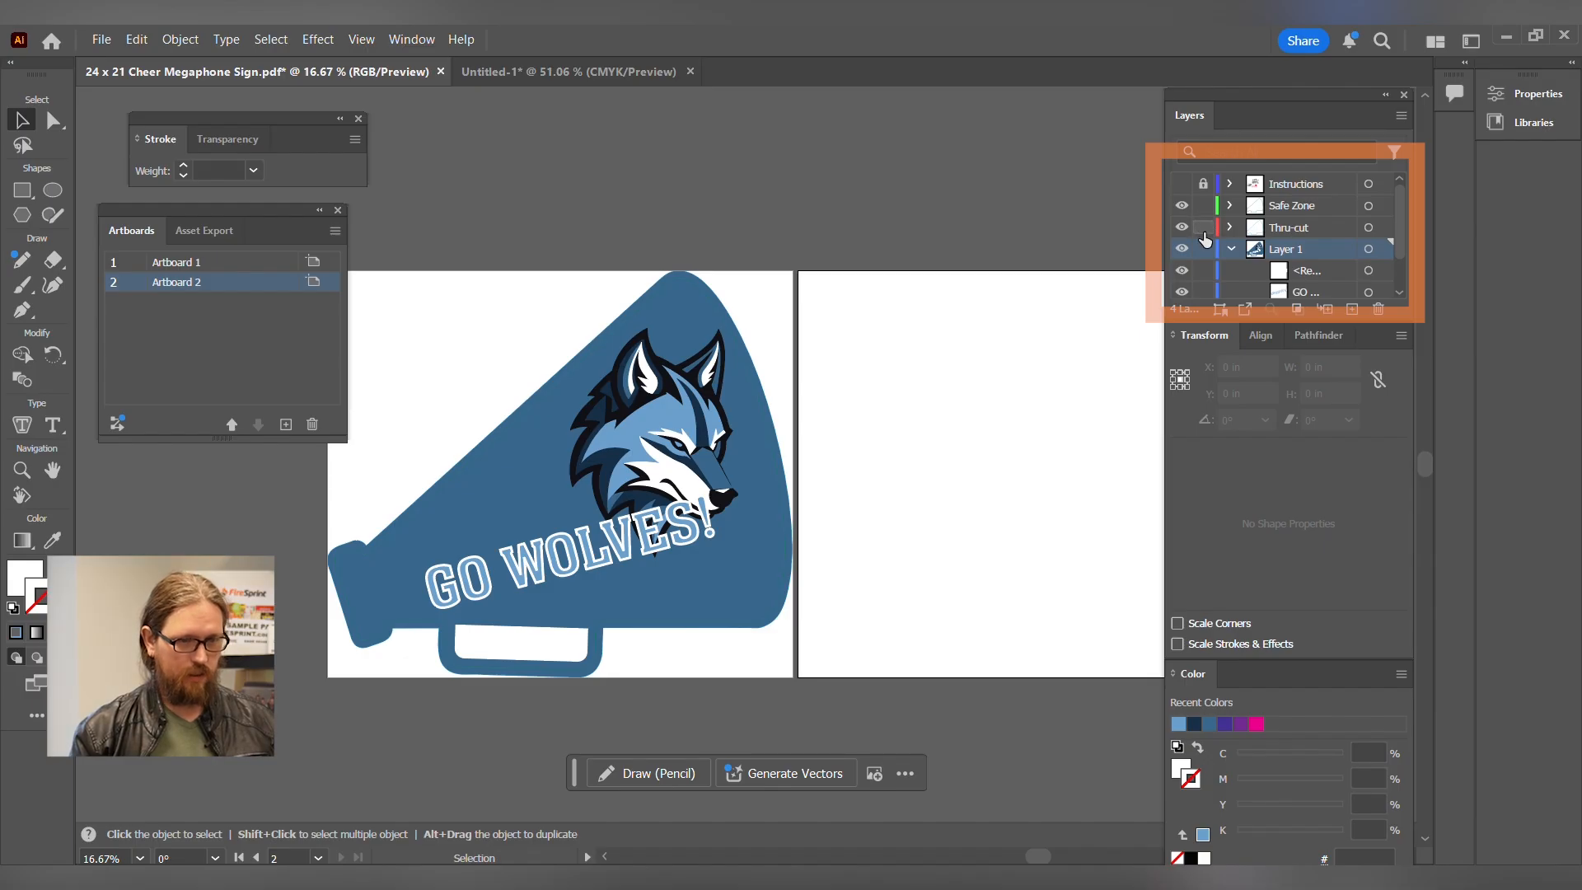
click(1368, 205)
shift+click(1368, 229)
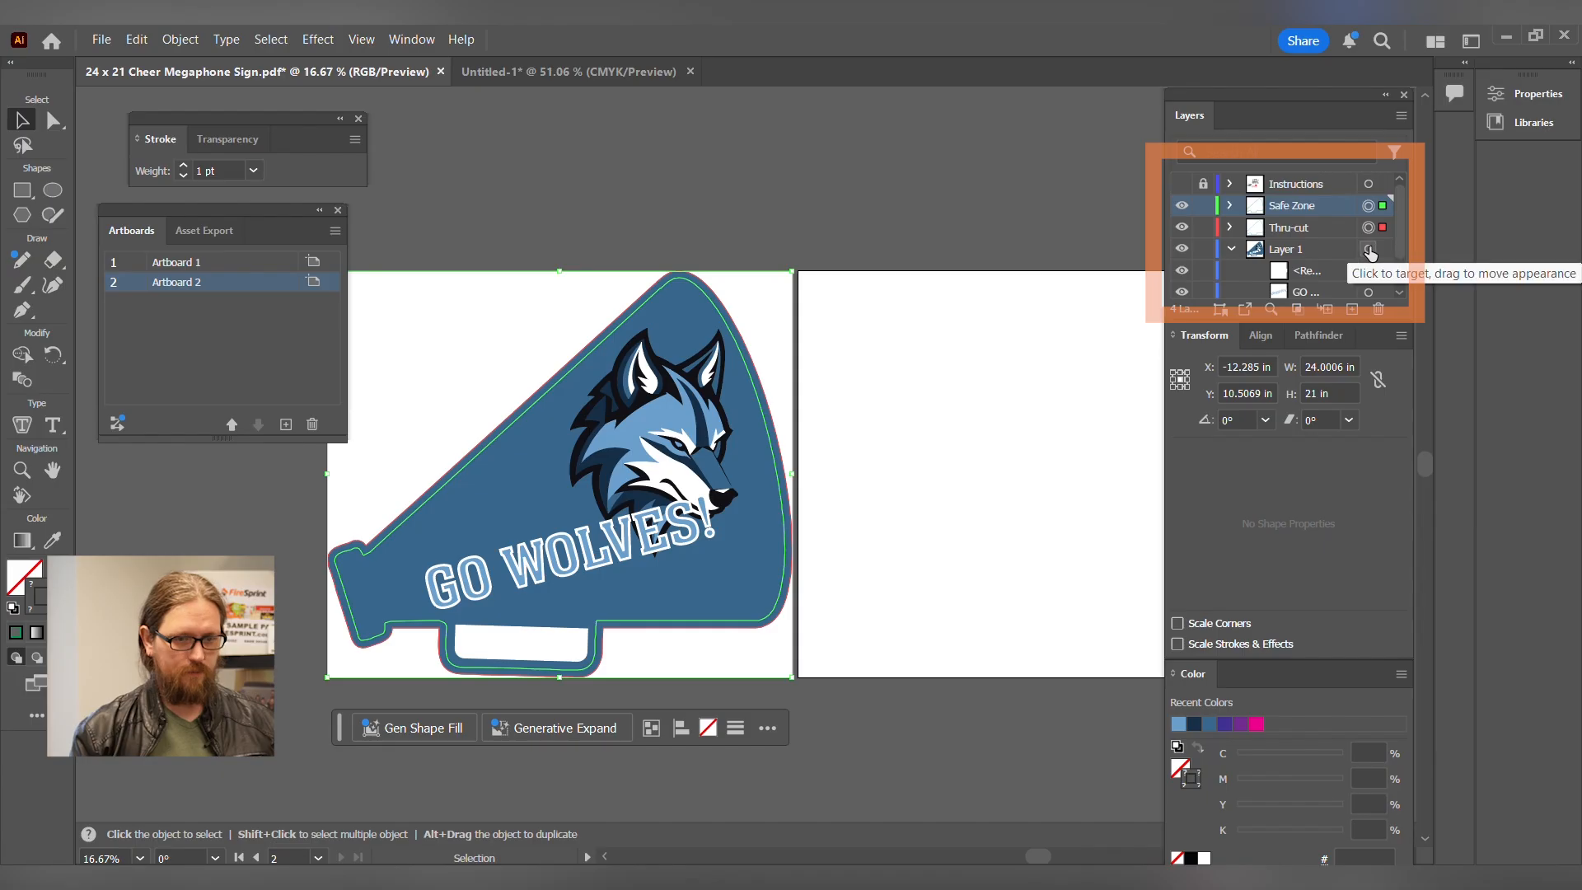
shift+click(1370, 250)
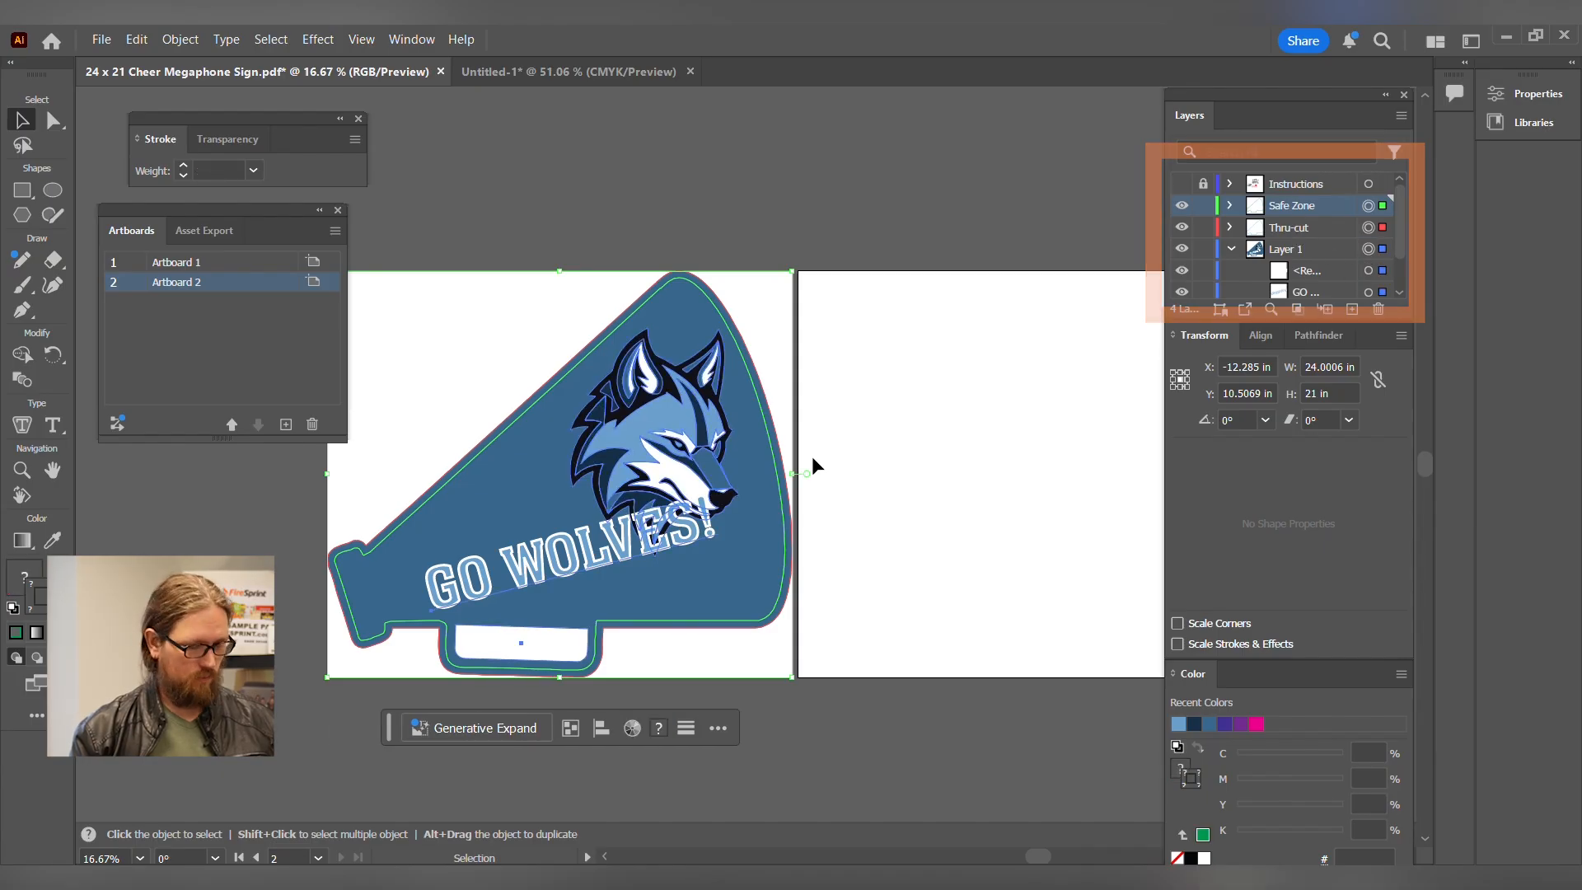
key(ctrl+c)
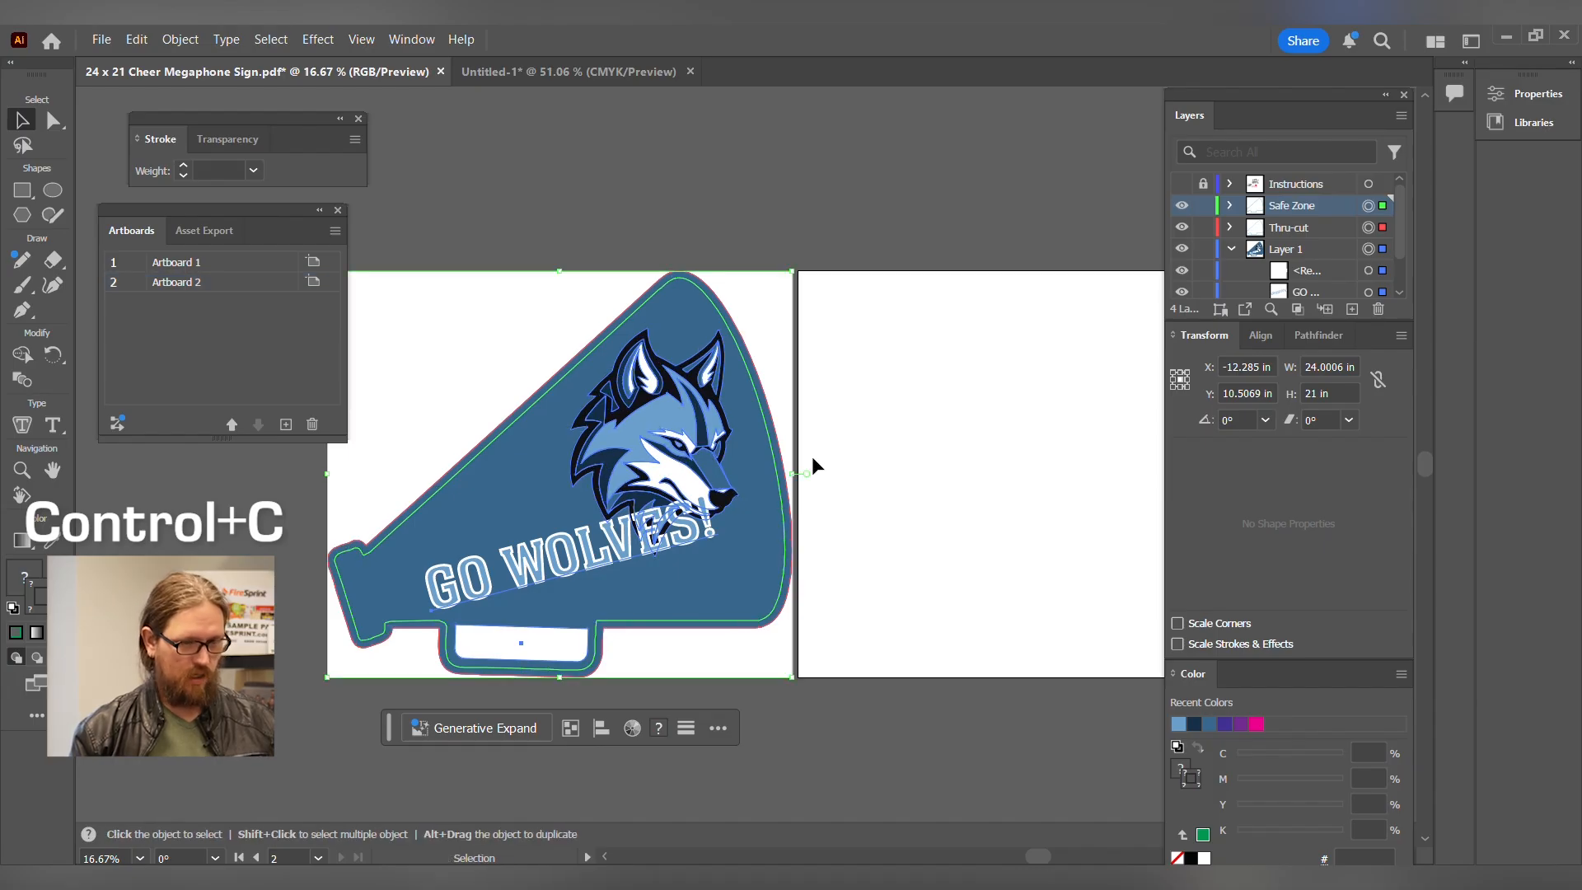
Paste the copied megaphone artwork onto the second artboard and group it.
click(814, 467)
scroll(814, 466, right, 4)
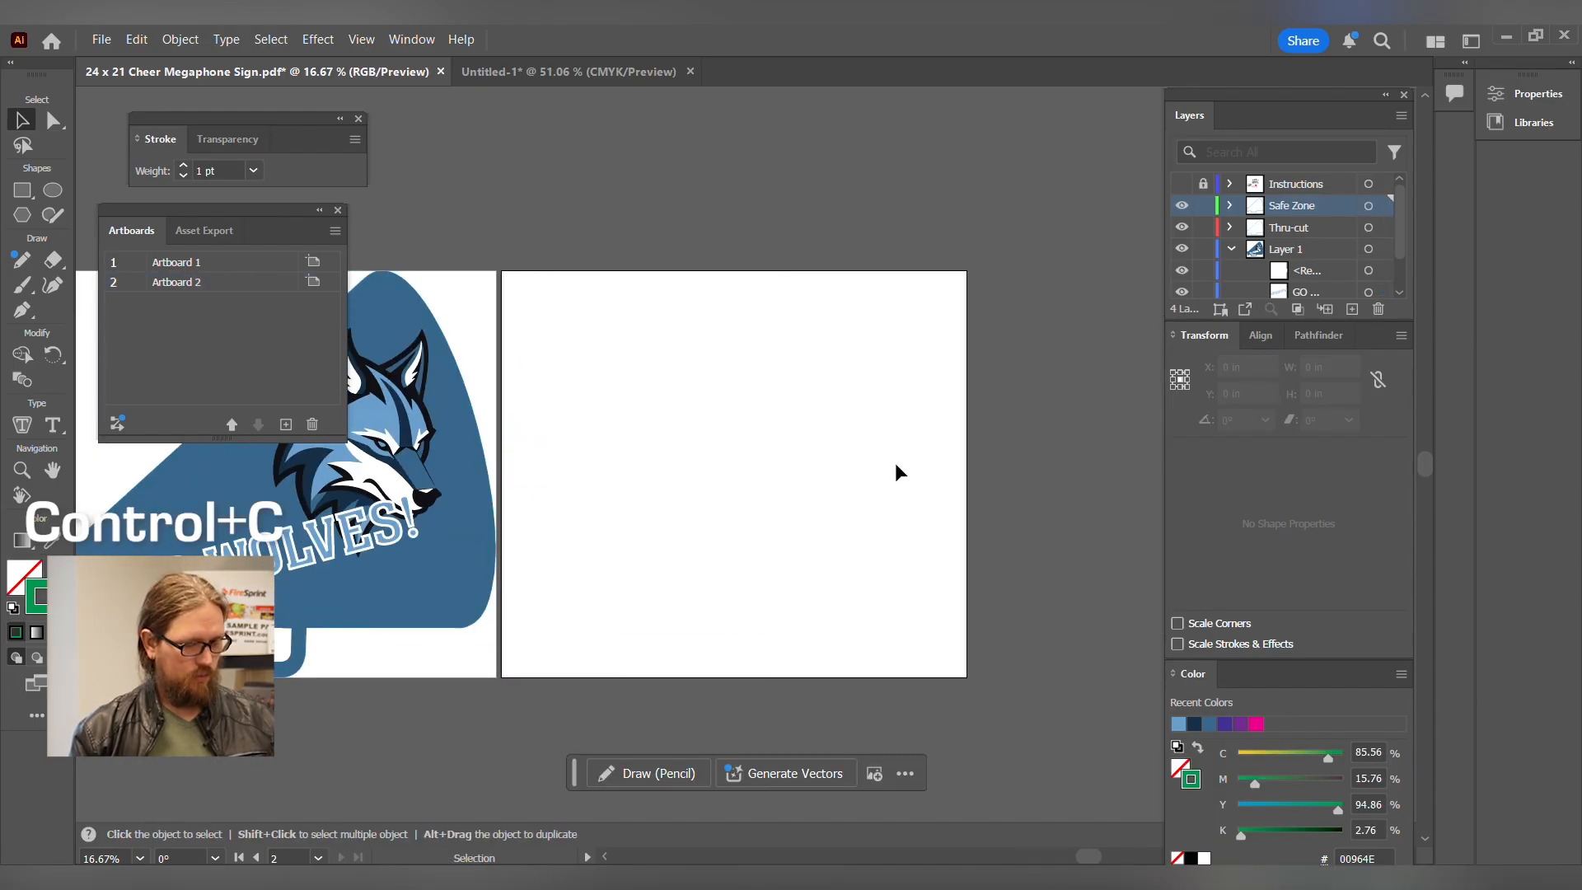
key(ctrl+v)
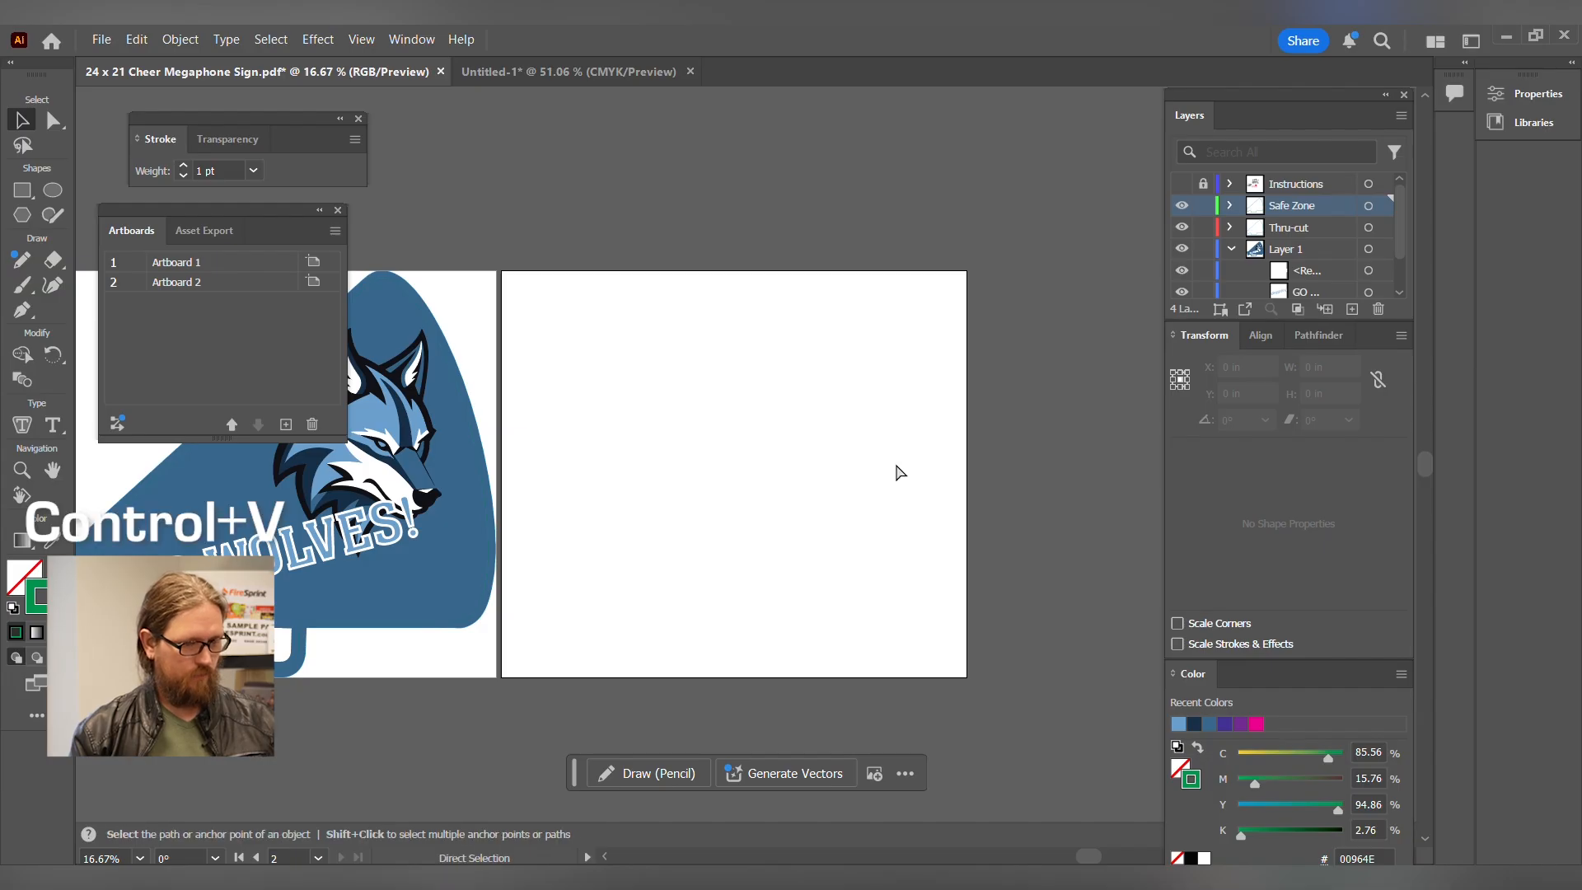
key(ctrl+g)
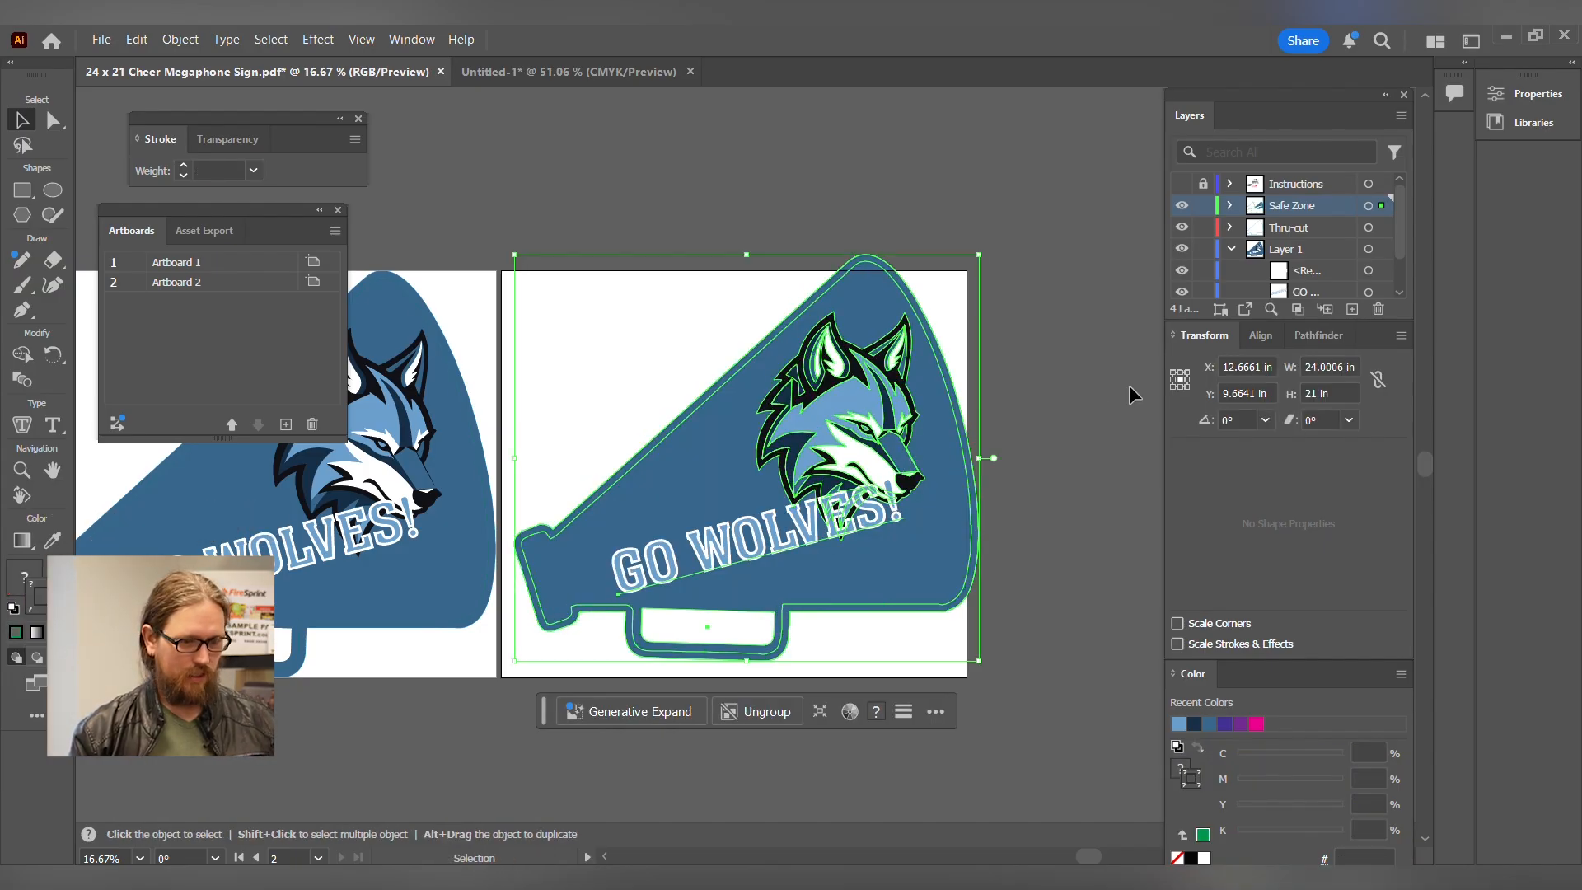
Align the pasted group to the artboard, centering it horizontally and vertically.
click(1256, 338)
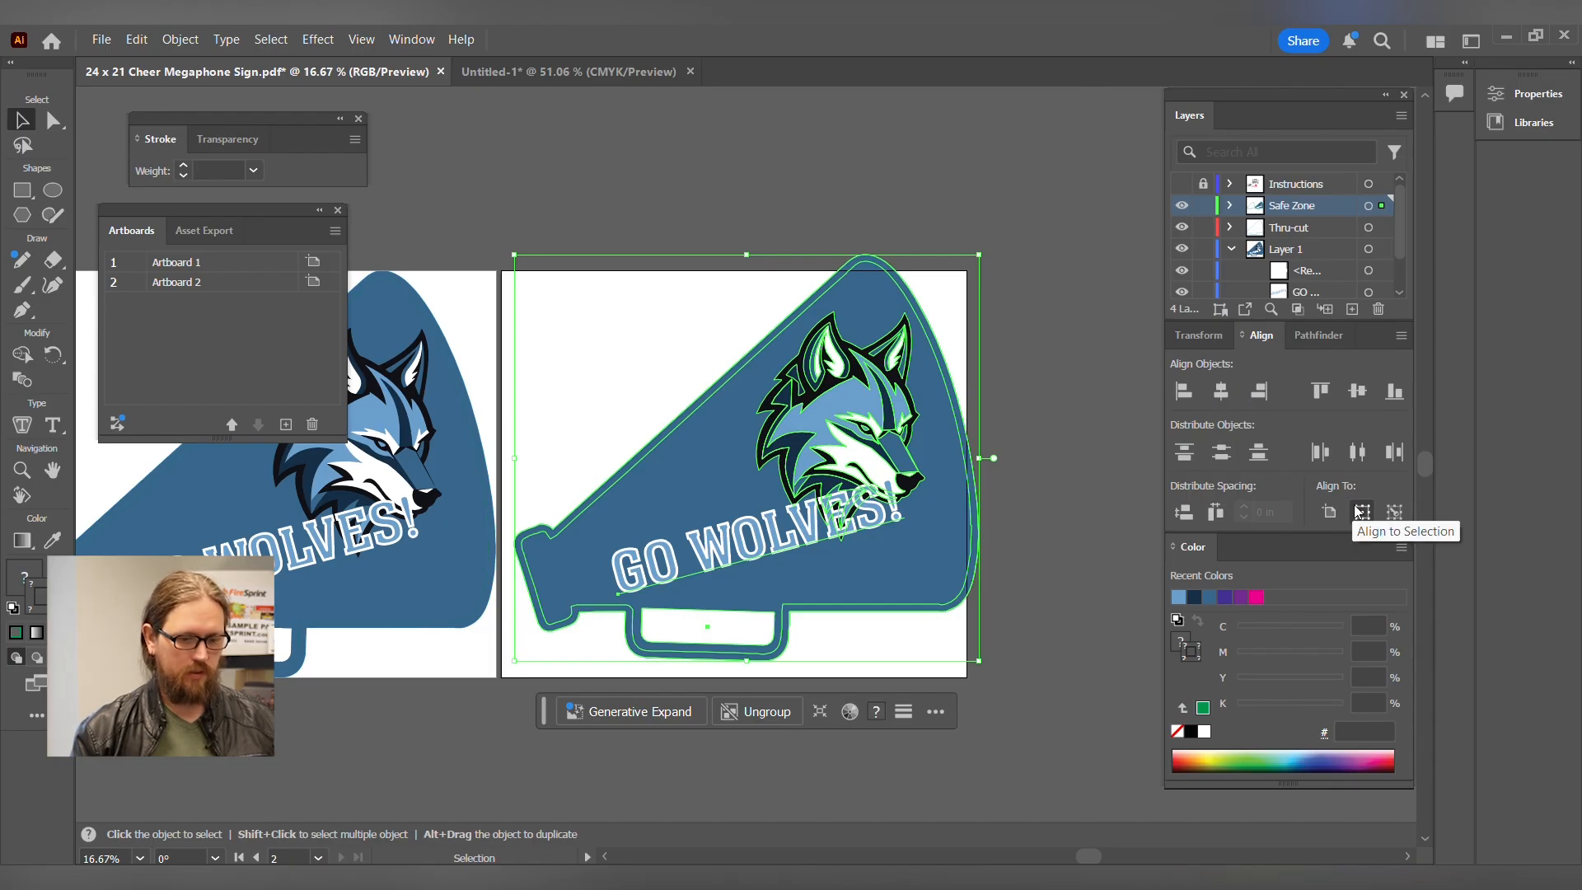
click(1332, 511)
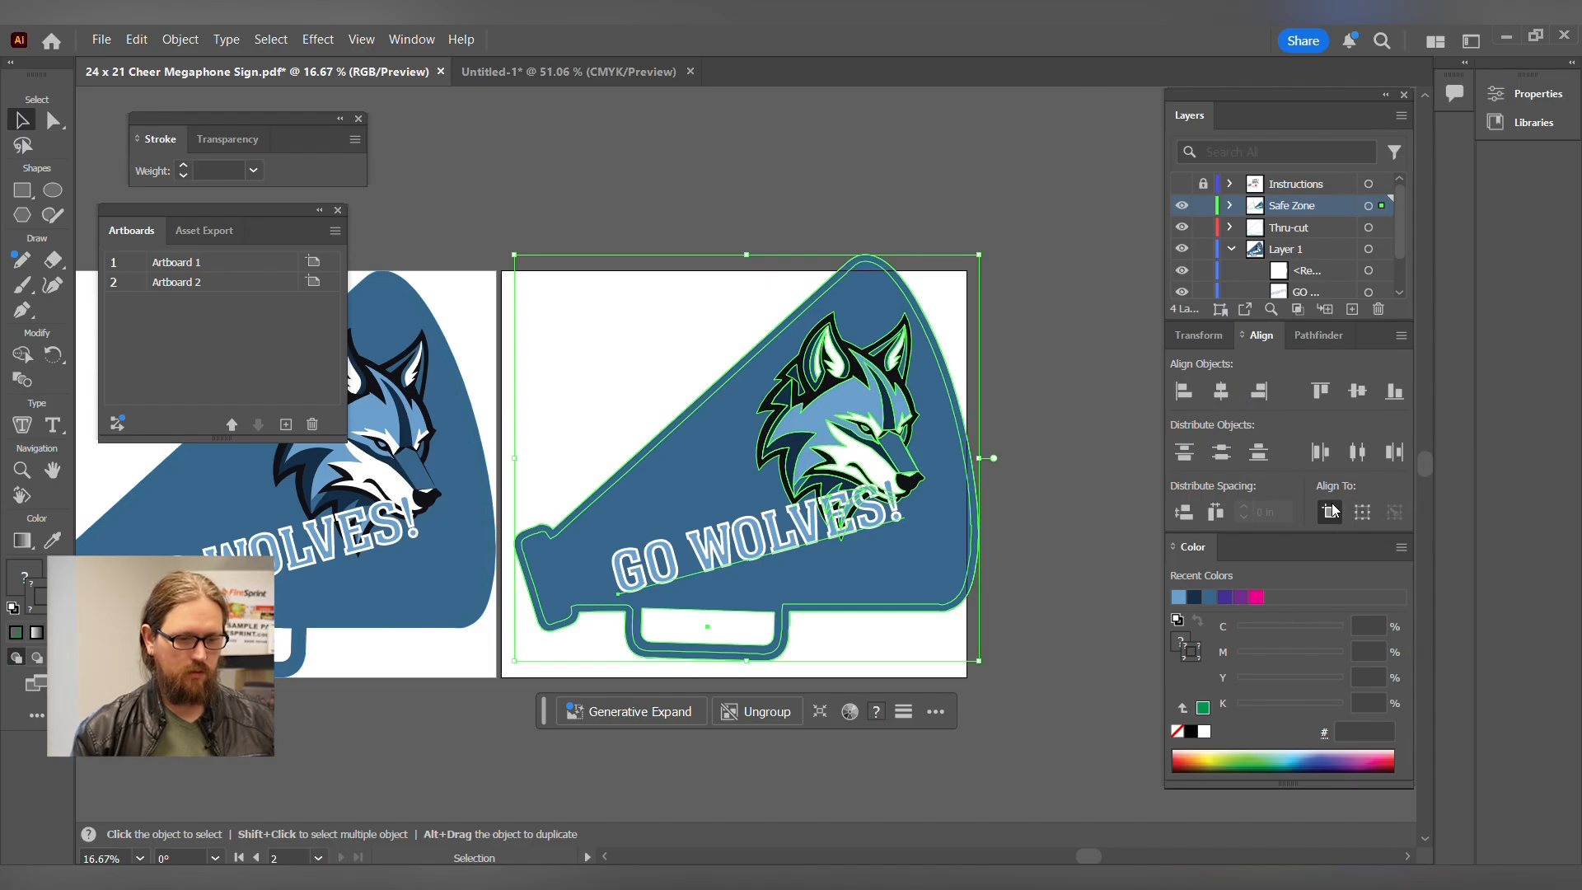
click(1218, 398)
click(1355, 394)
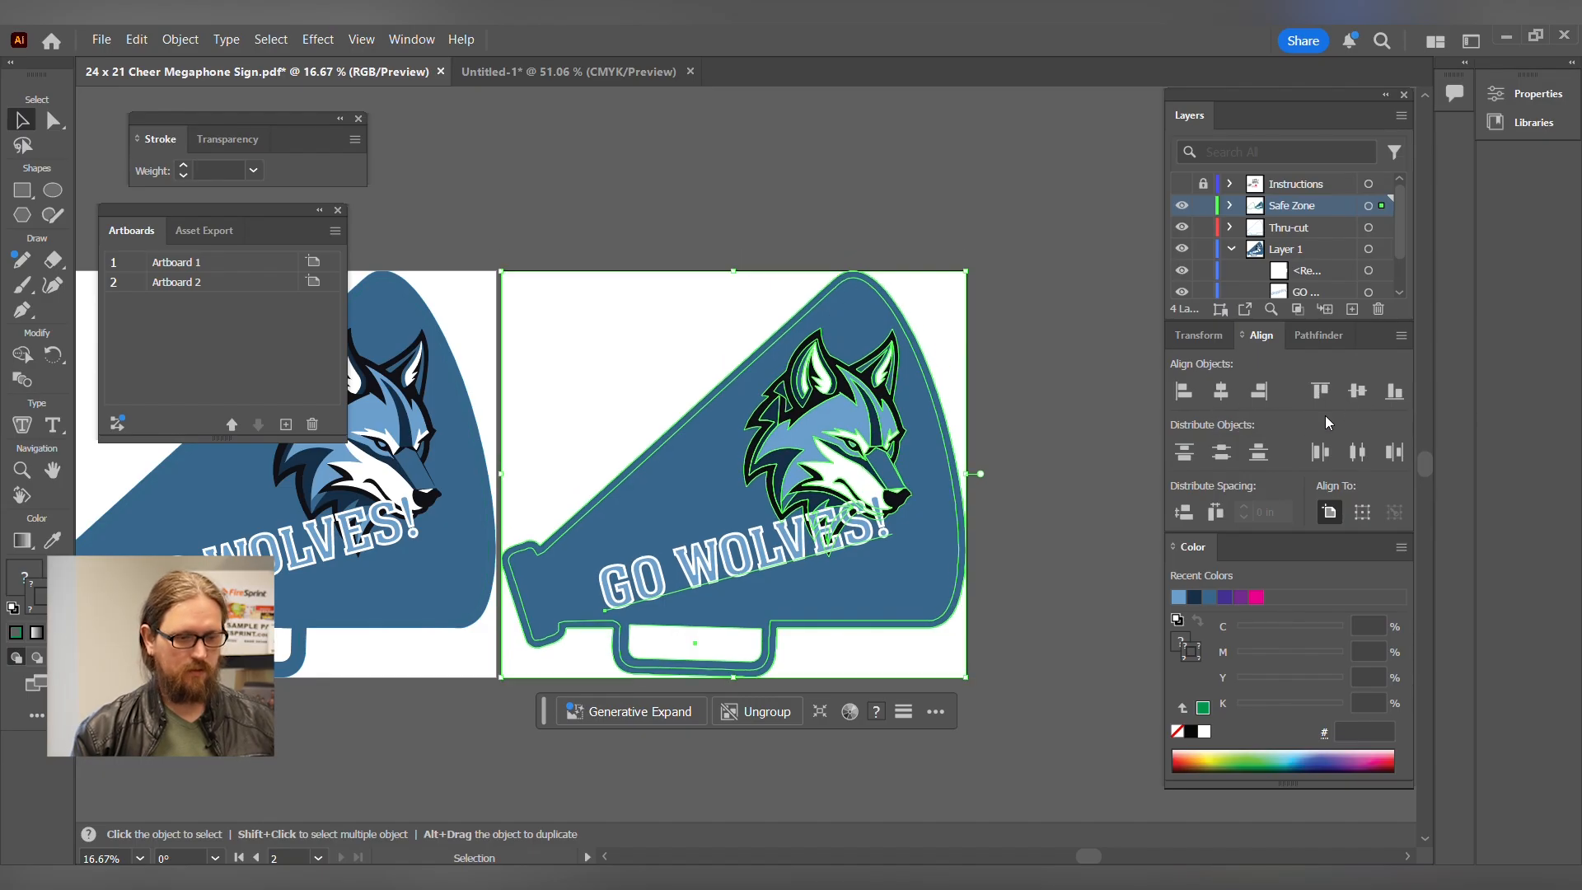
Move the pasted group from the Safe Zone layer into Layer 1 and ungroup it.
scroll(847, 577, left, 3)
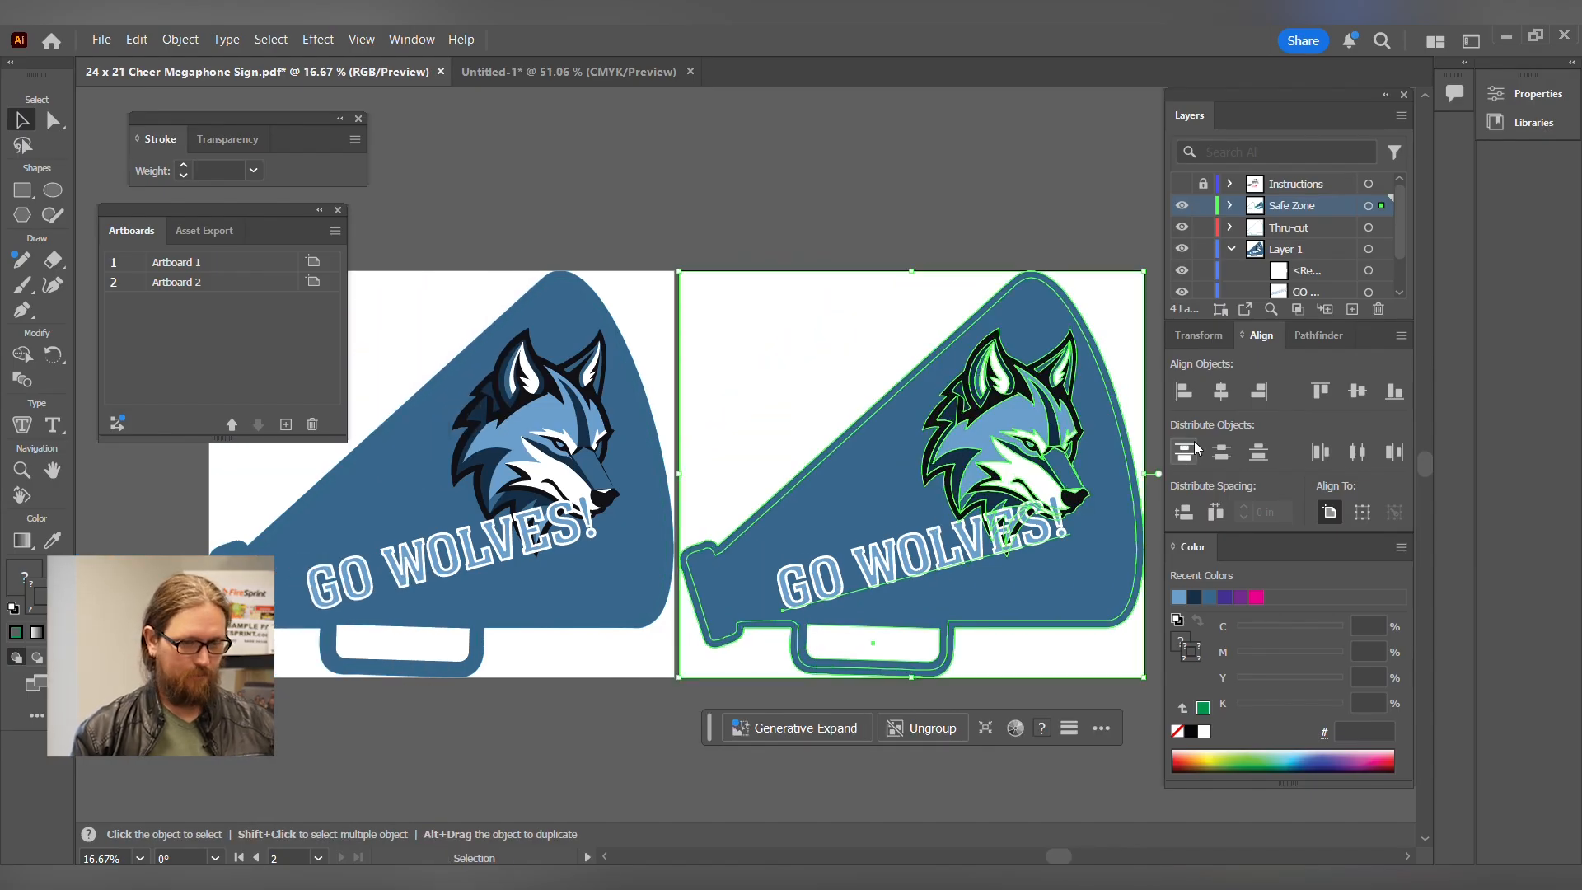
click(1231, 206)
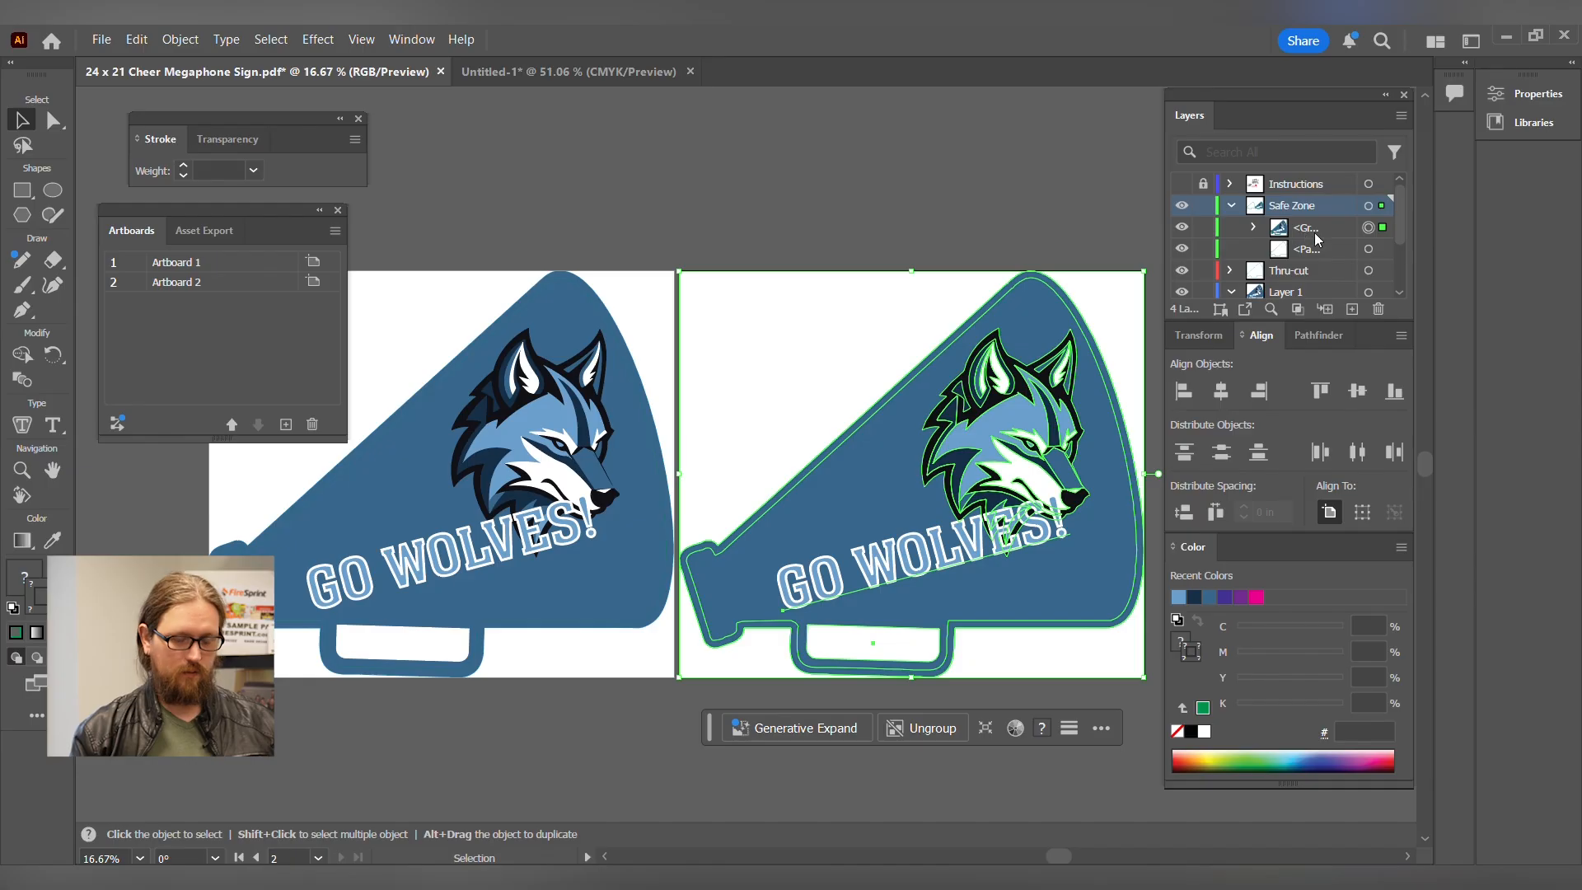
drag(1310, 236, 1297, 294)
scroll(1292, 284, down, 1)
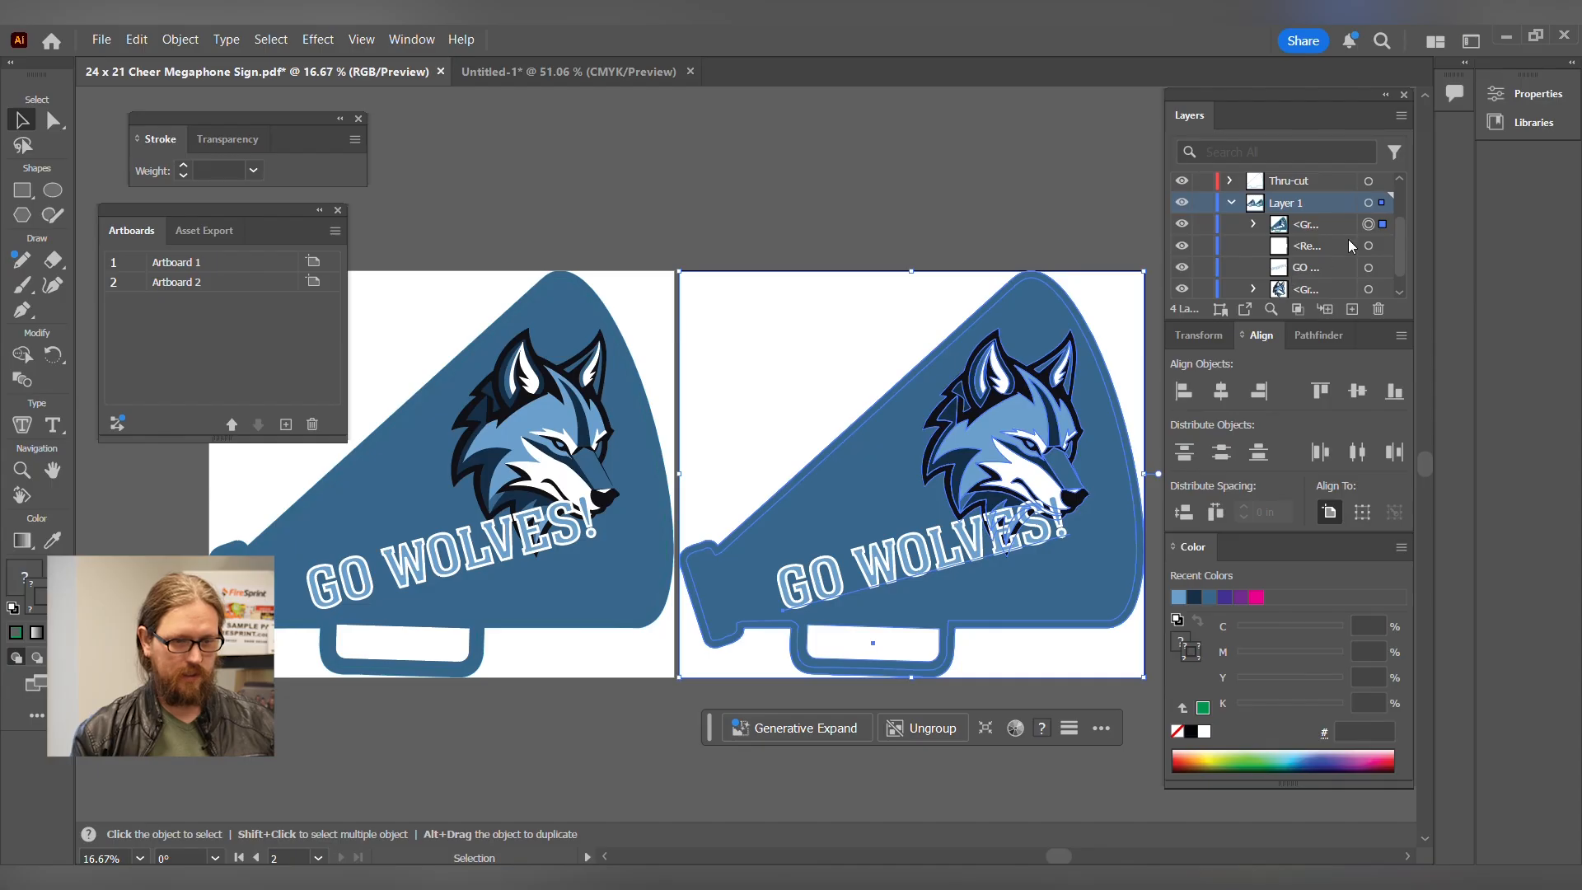
key(ctrl+shift+g)
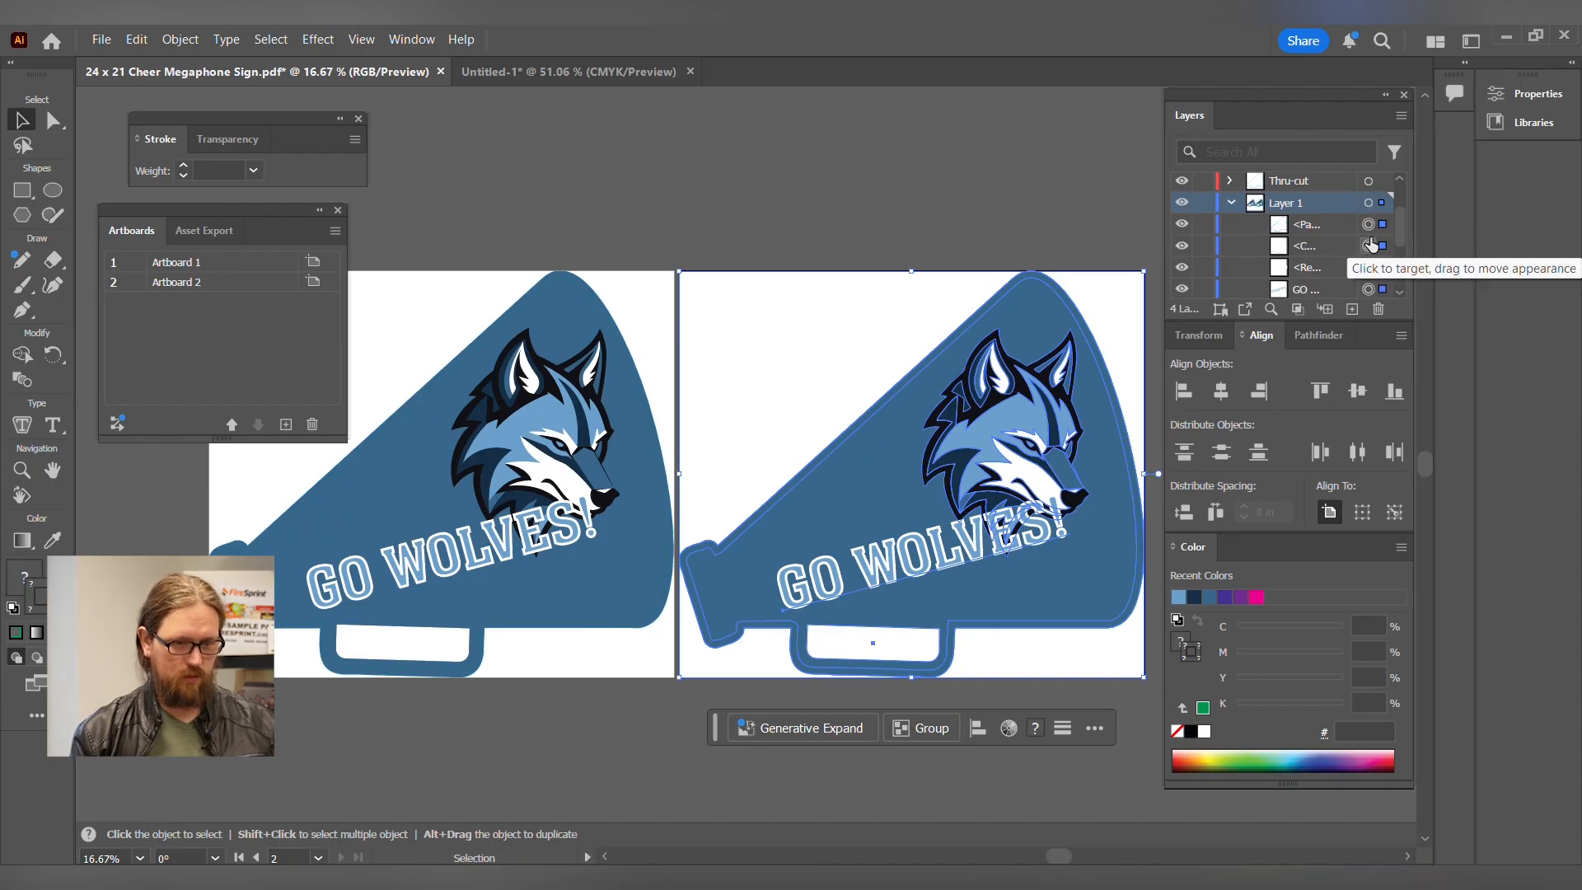
Move the copied safe-zone outline into the Safe Zone layer and the copied cut outline into the Thru-cut layer.
click(1369, 224)
mouse_move(1319, 225)
mouse_down()
mouse_move(1306, 180)
mouse_move(1304, 224)
mouse_up()
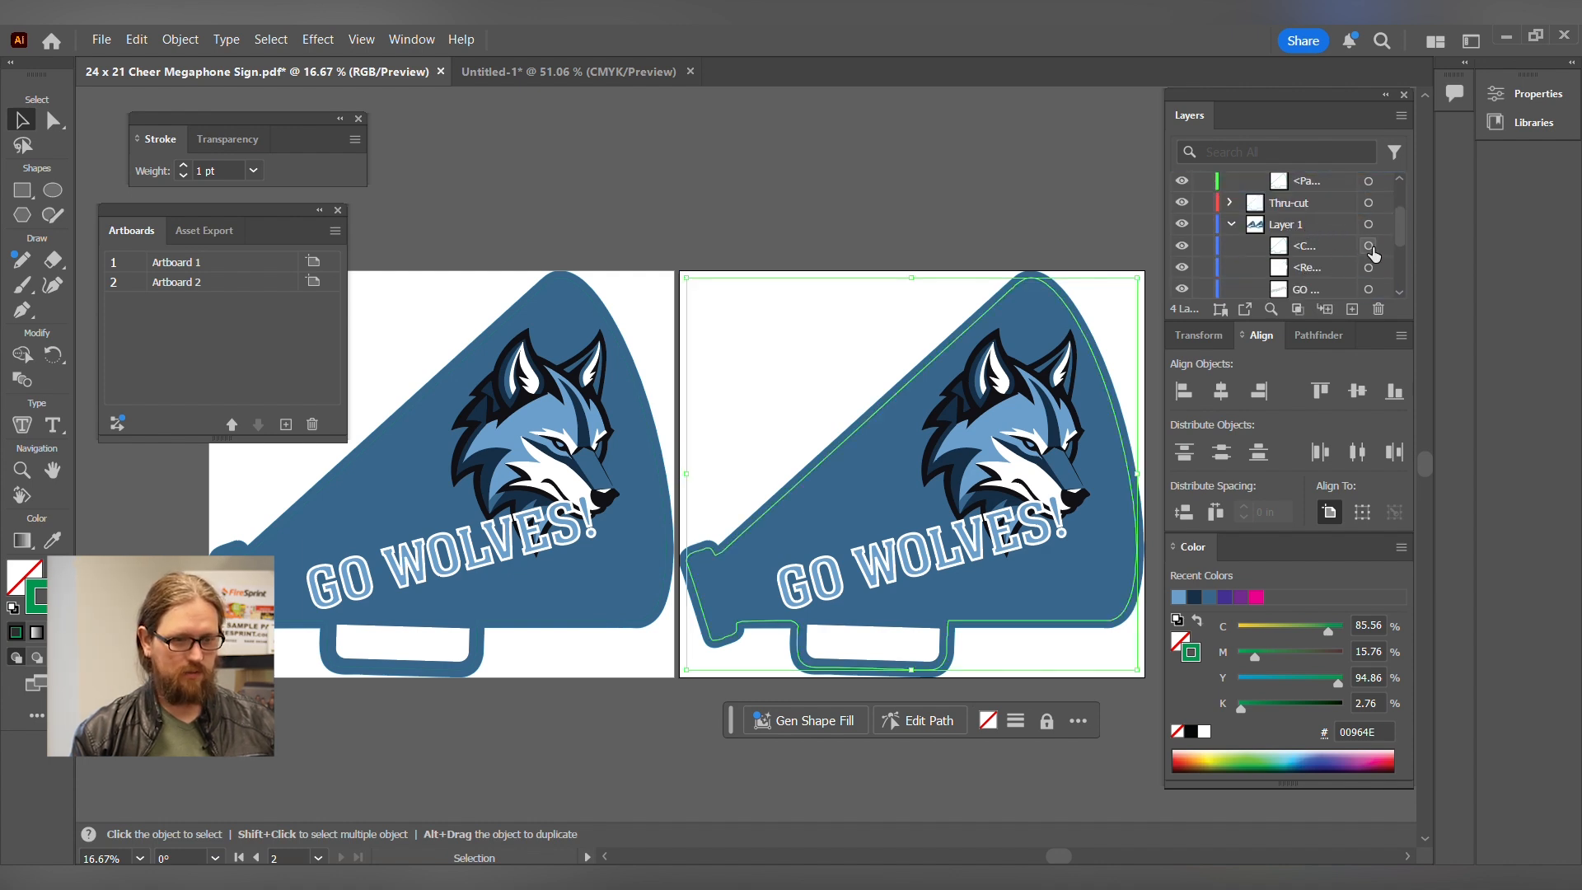
click(1368, 246)
drag(1314, 247, 1316, 203)
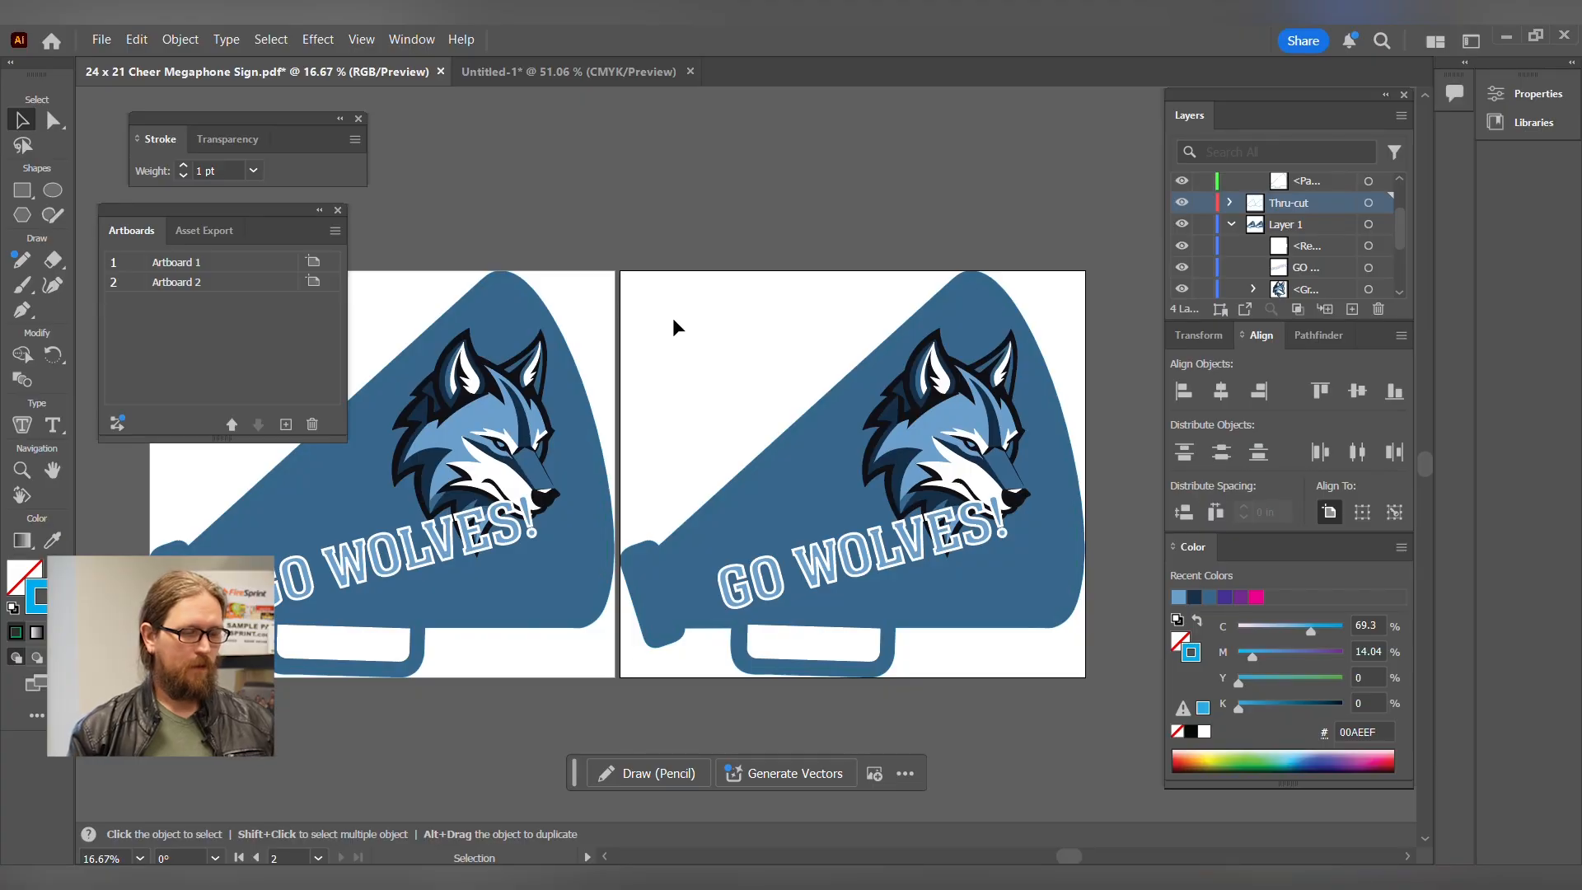
Select all artwork on the second artboard and reflect it across the vertical axis.
drag(679, 239, 934, 549)
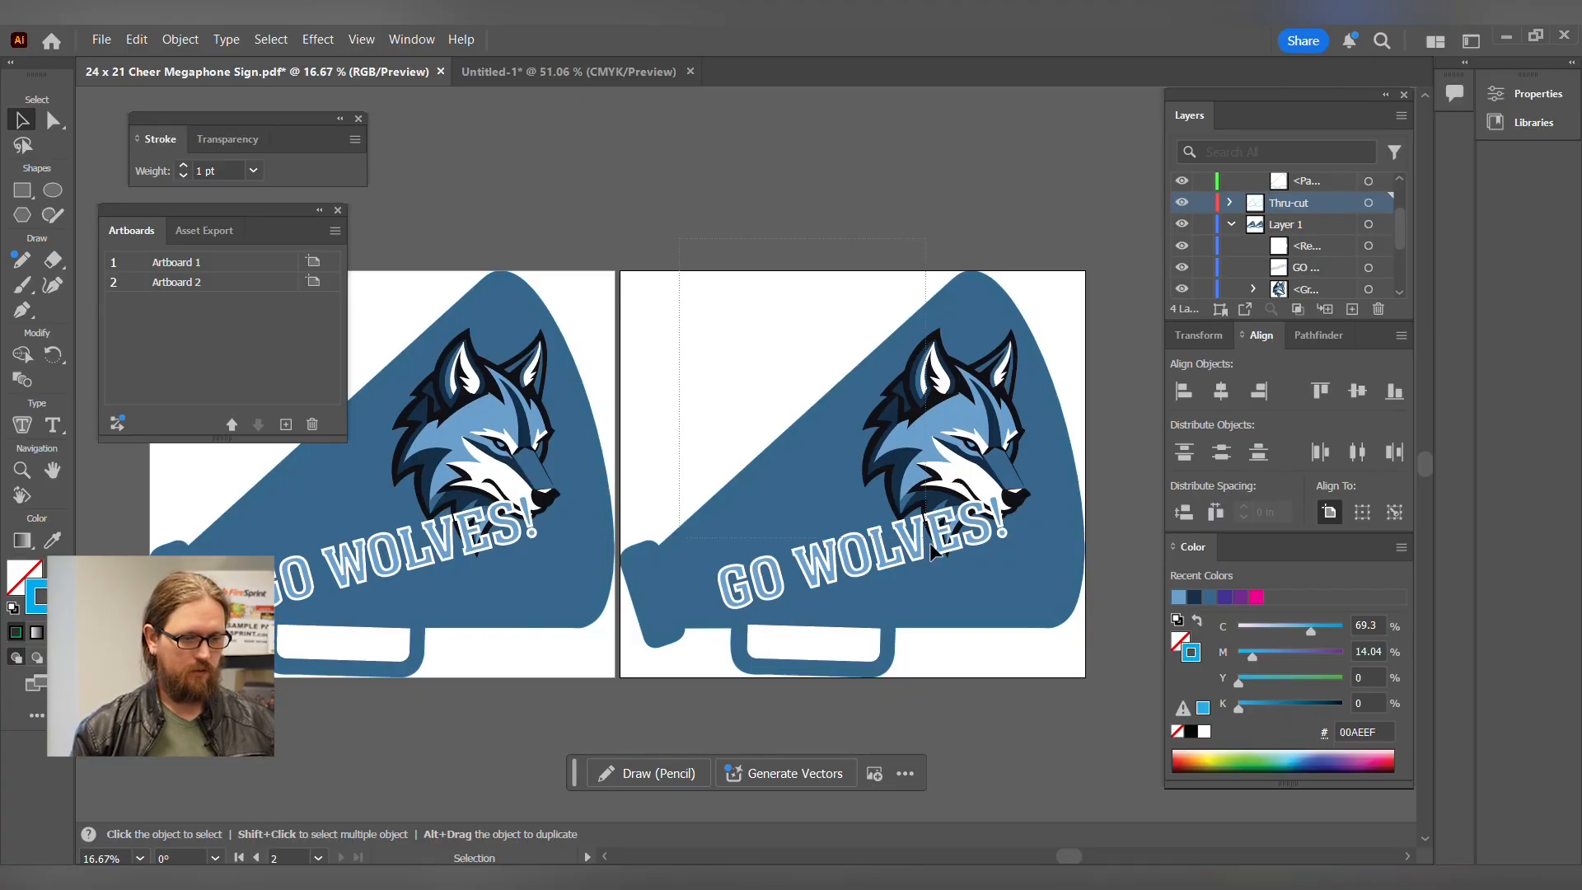
drag(1035, 729, 1094, 734)
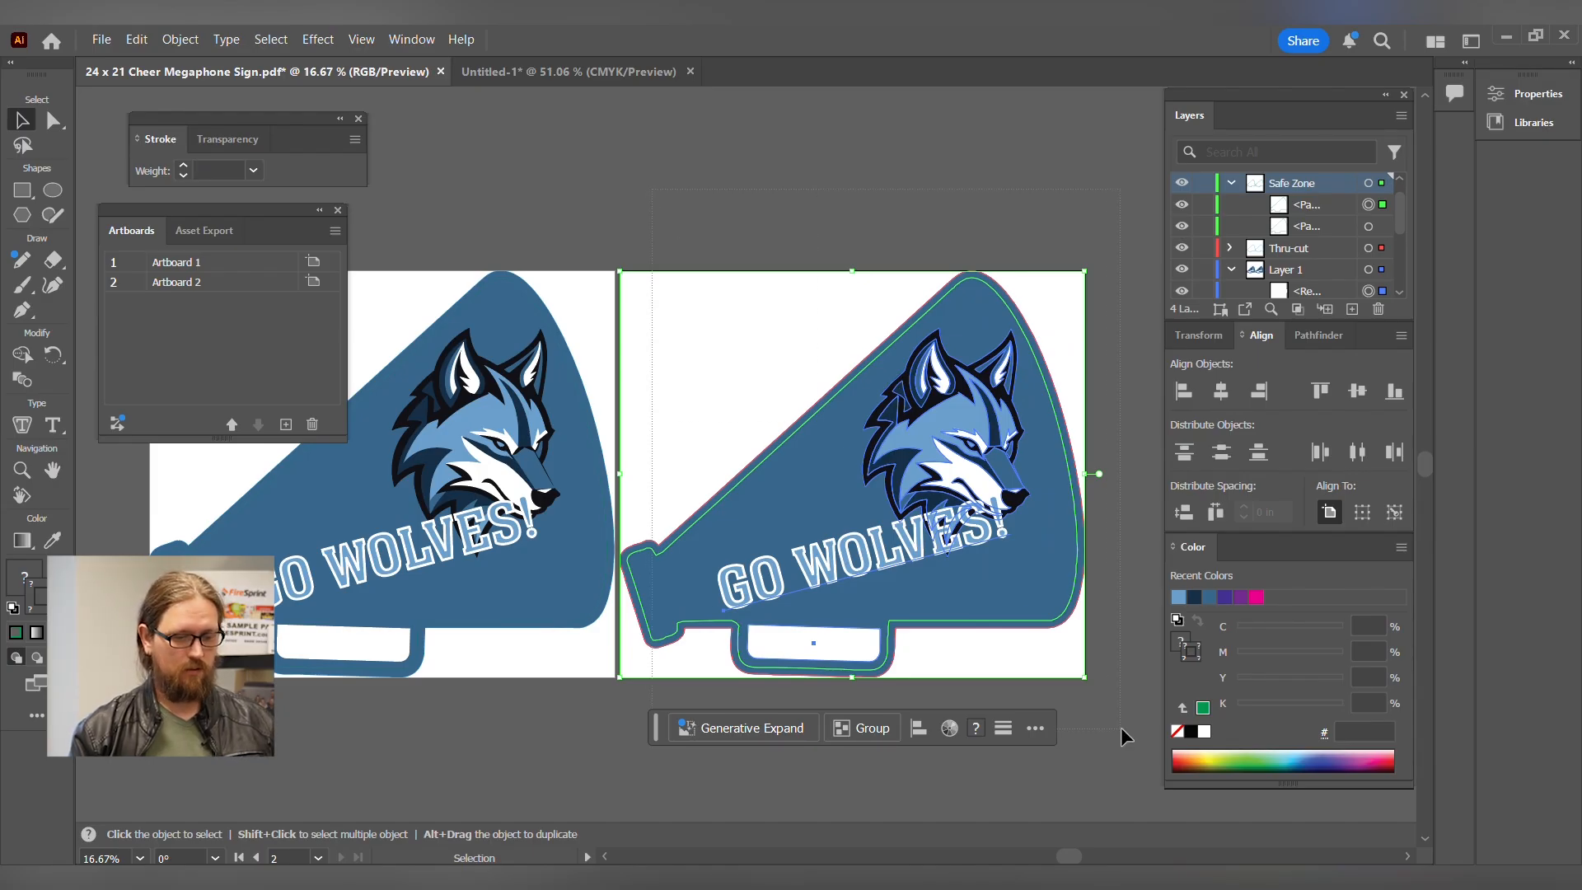
right_click(997, 560)
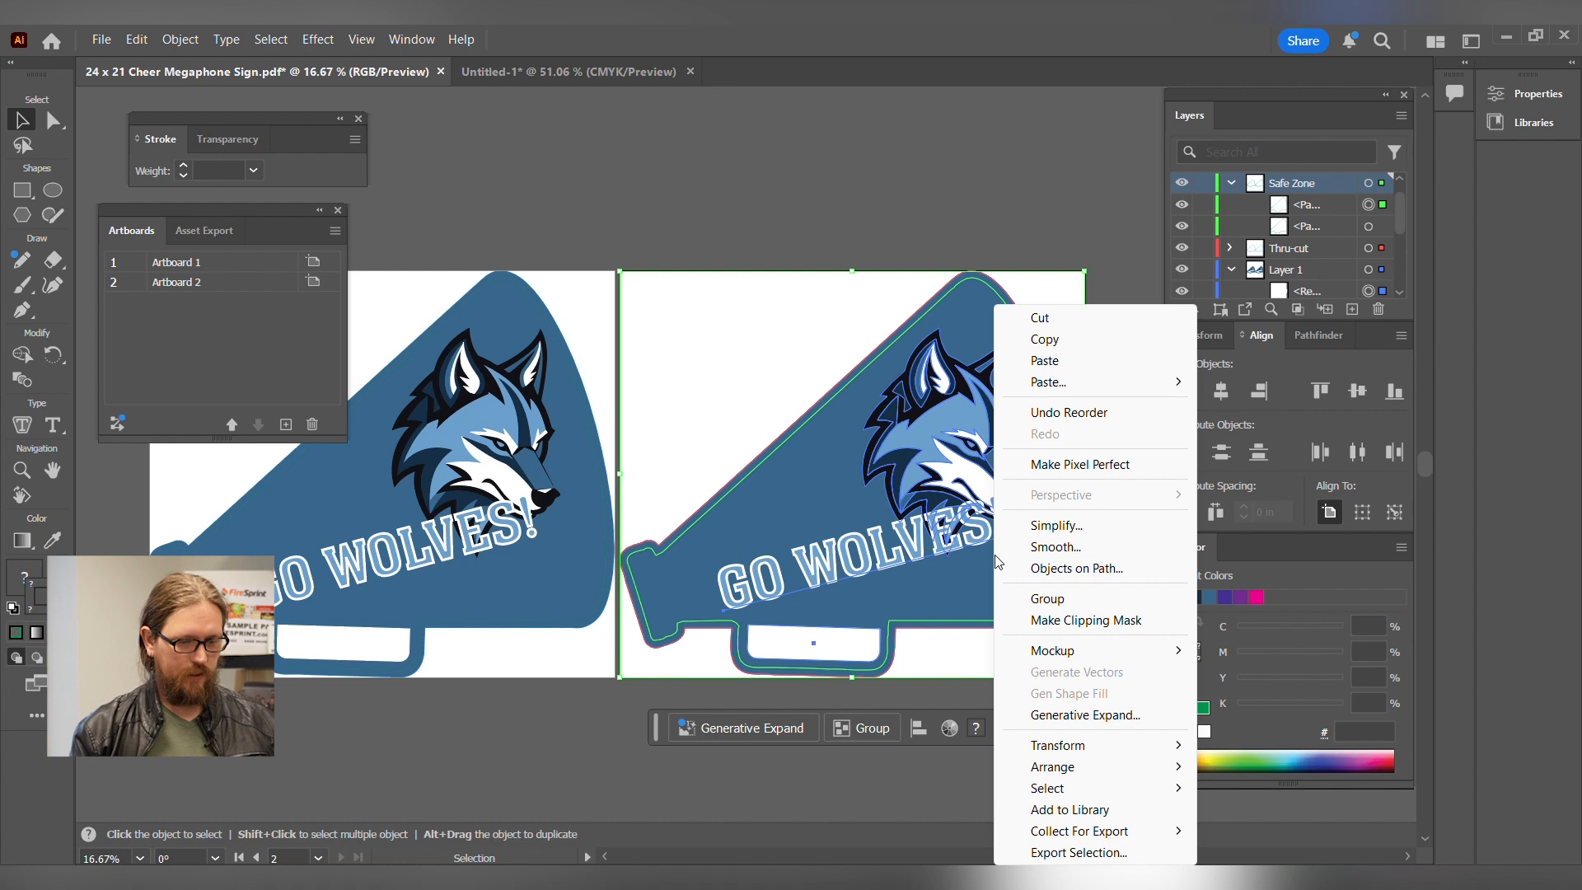
mouse_move(1043, 745)
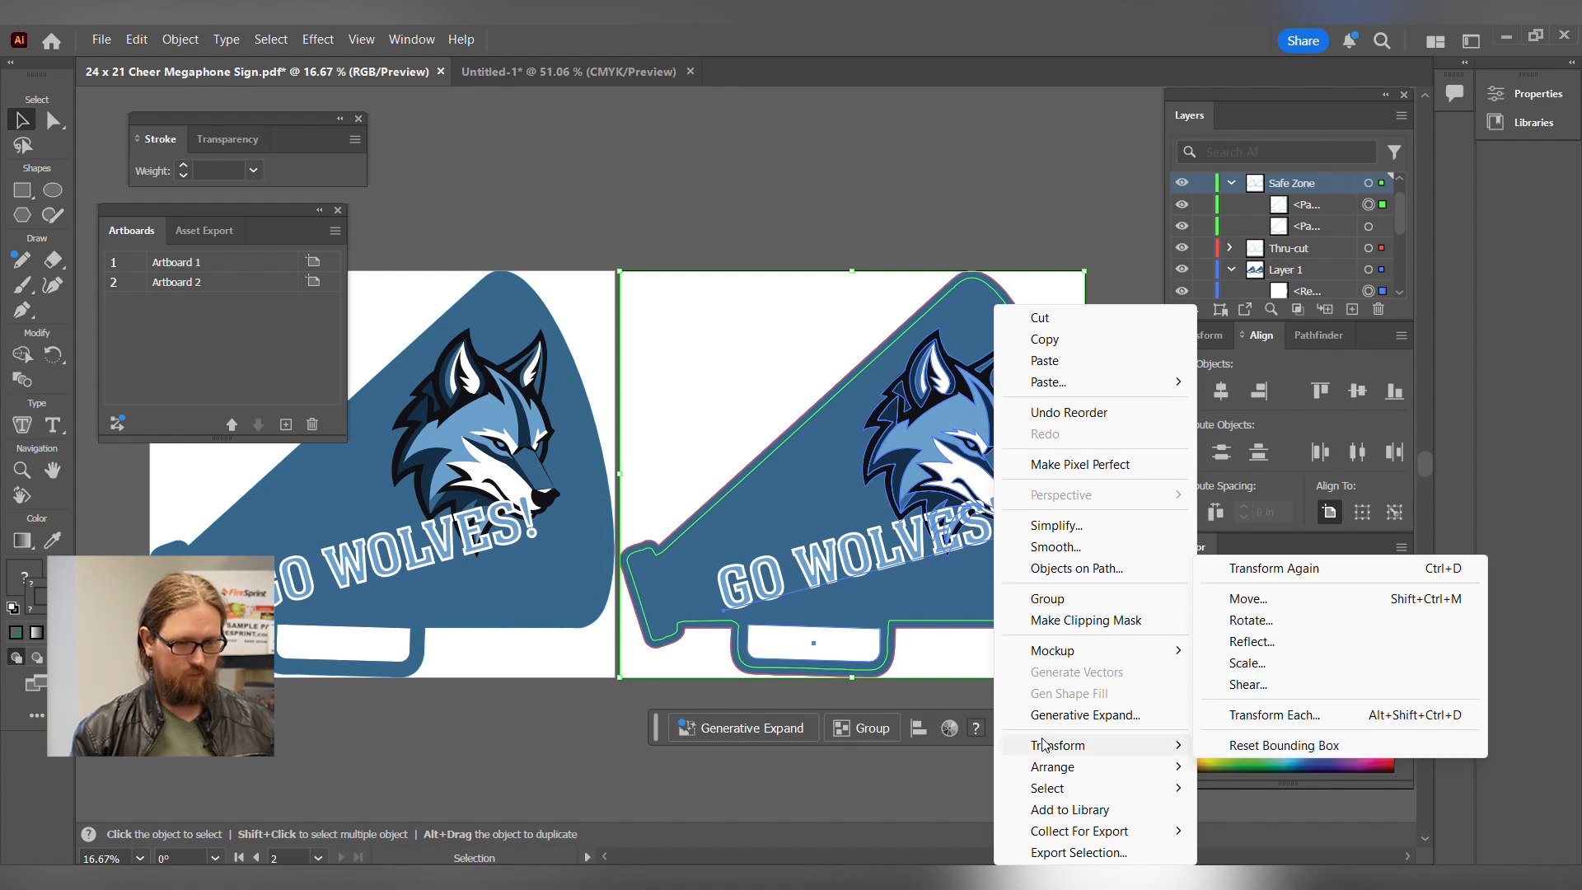
click(1255, 641)
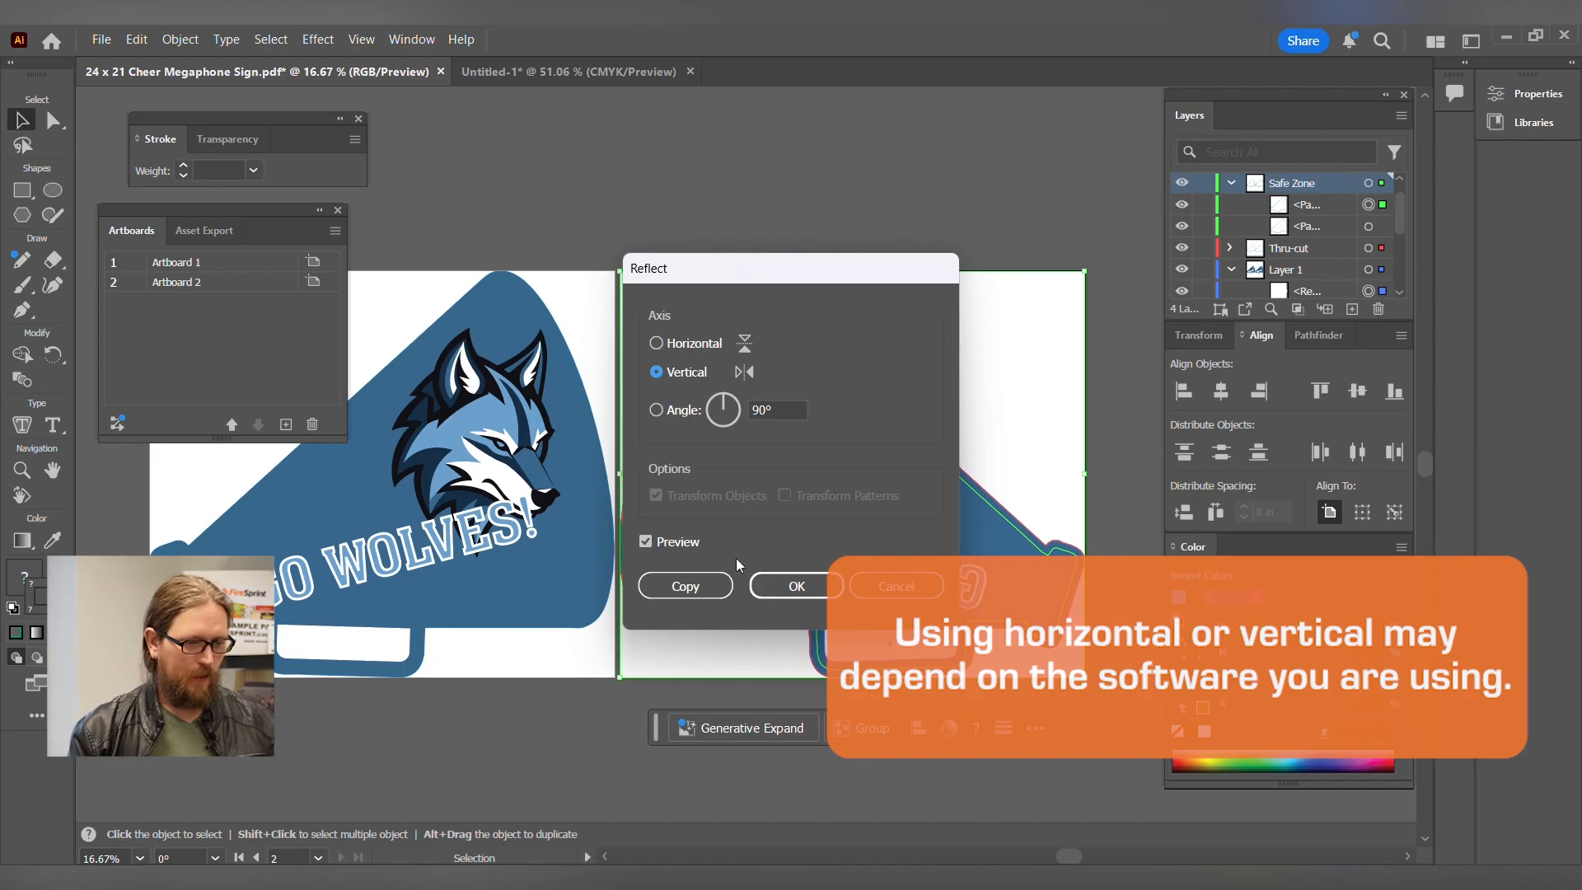
click(774, 586)
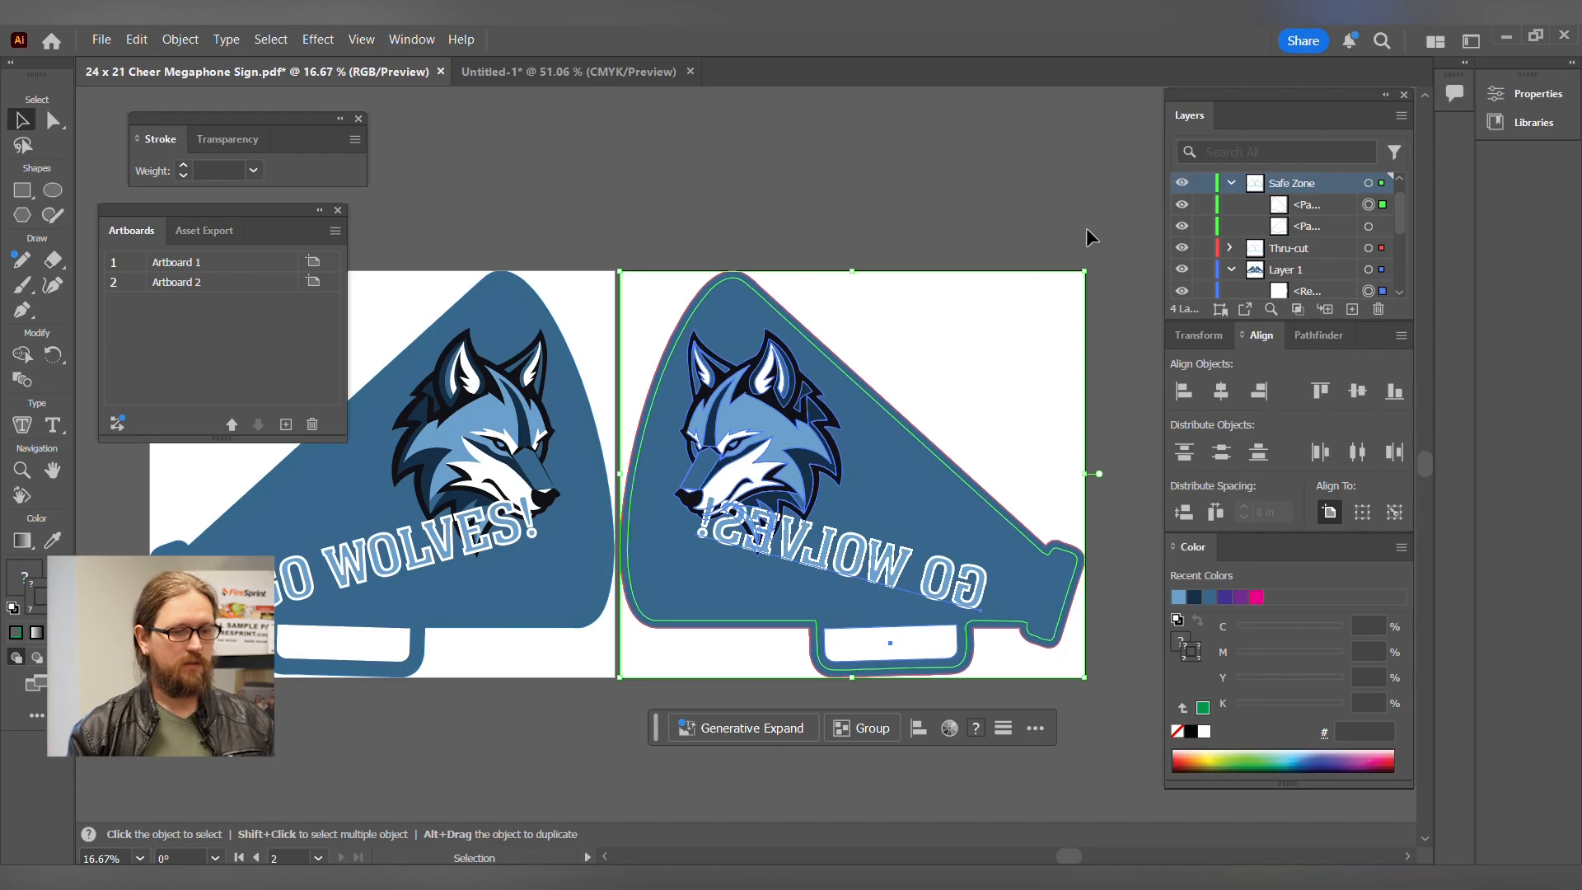
Reflect only the GO WOLVES! text of the second artboard across the vertical axis to make it readable.
click(1086, 180)
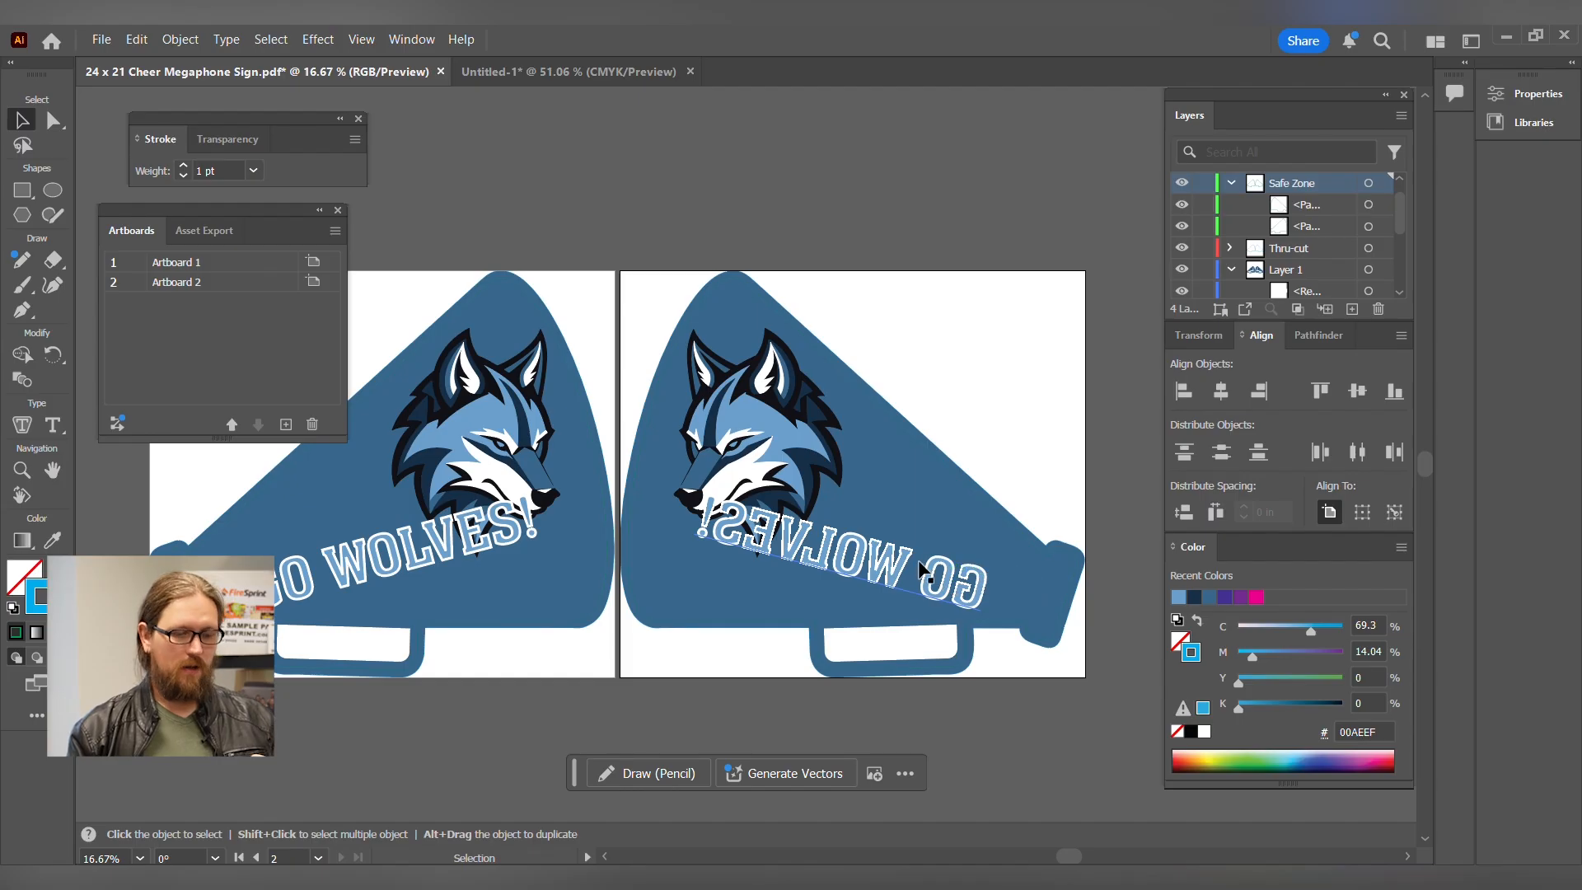
click(773, 431)
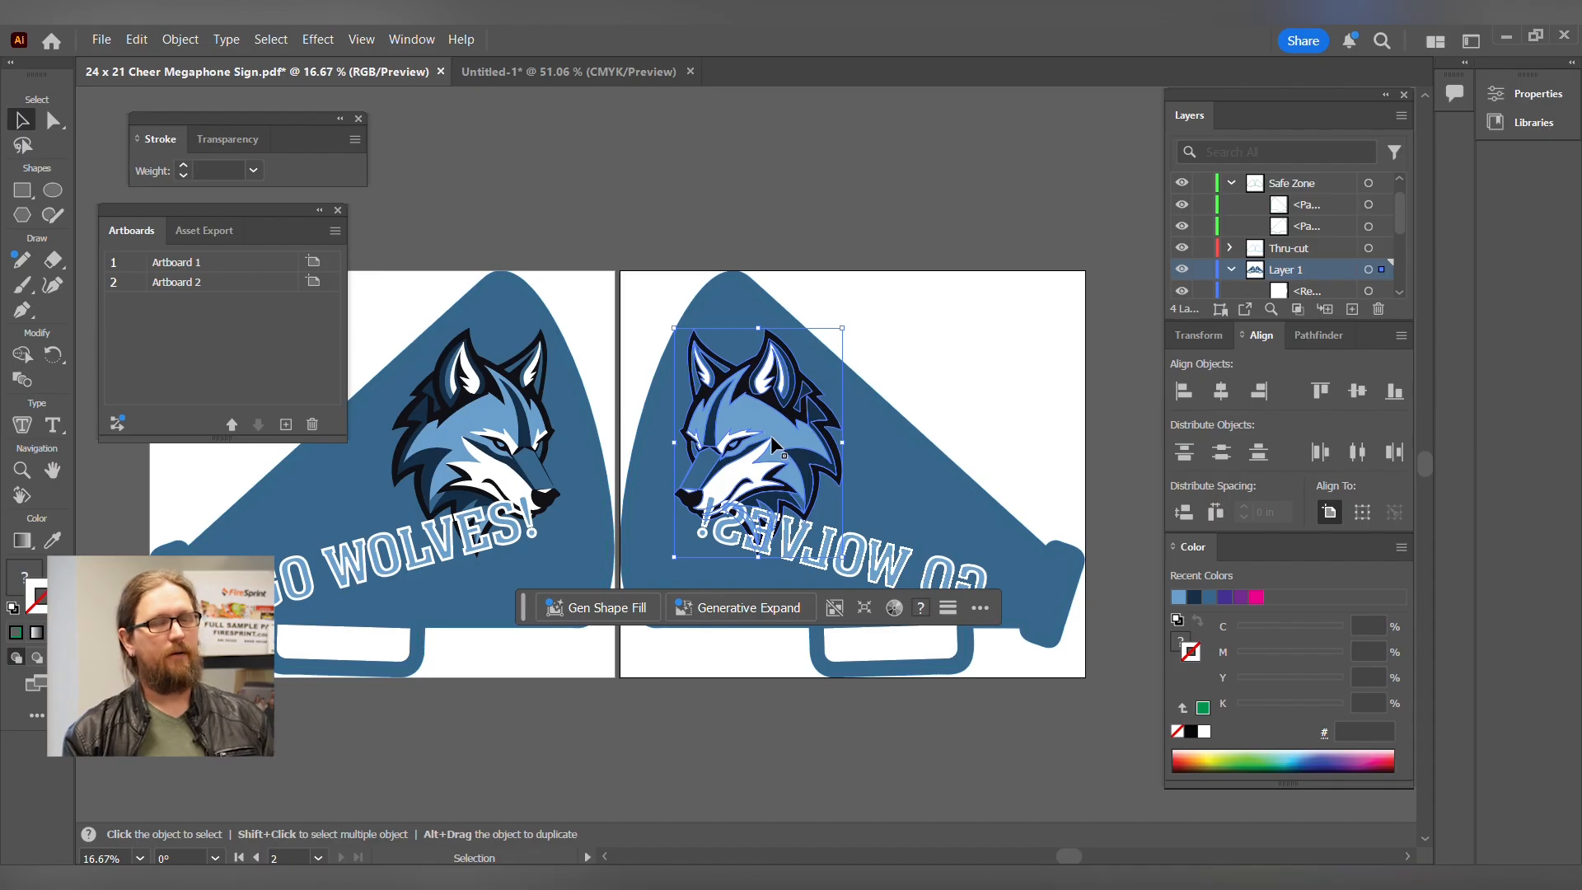
right_click(873, 569)
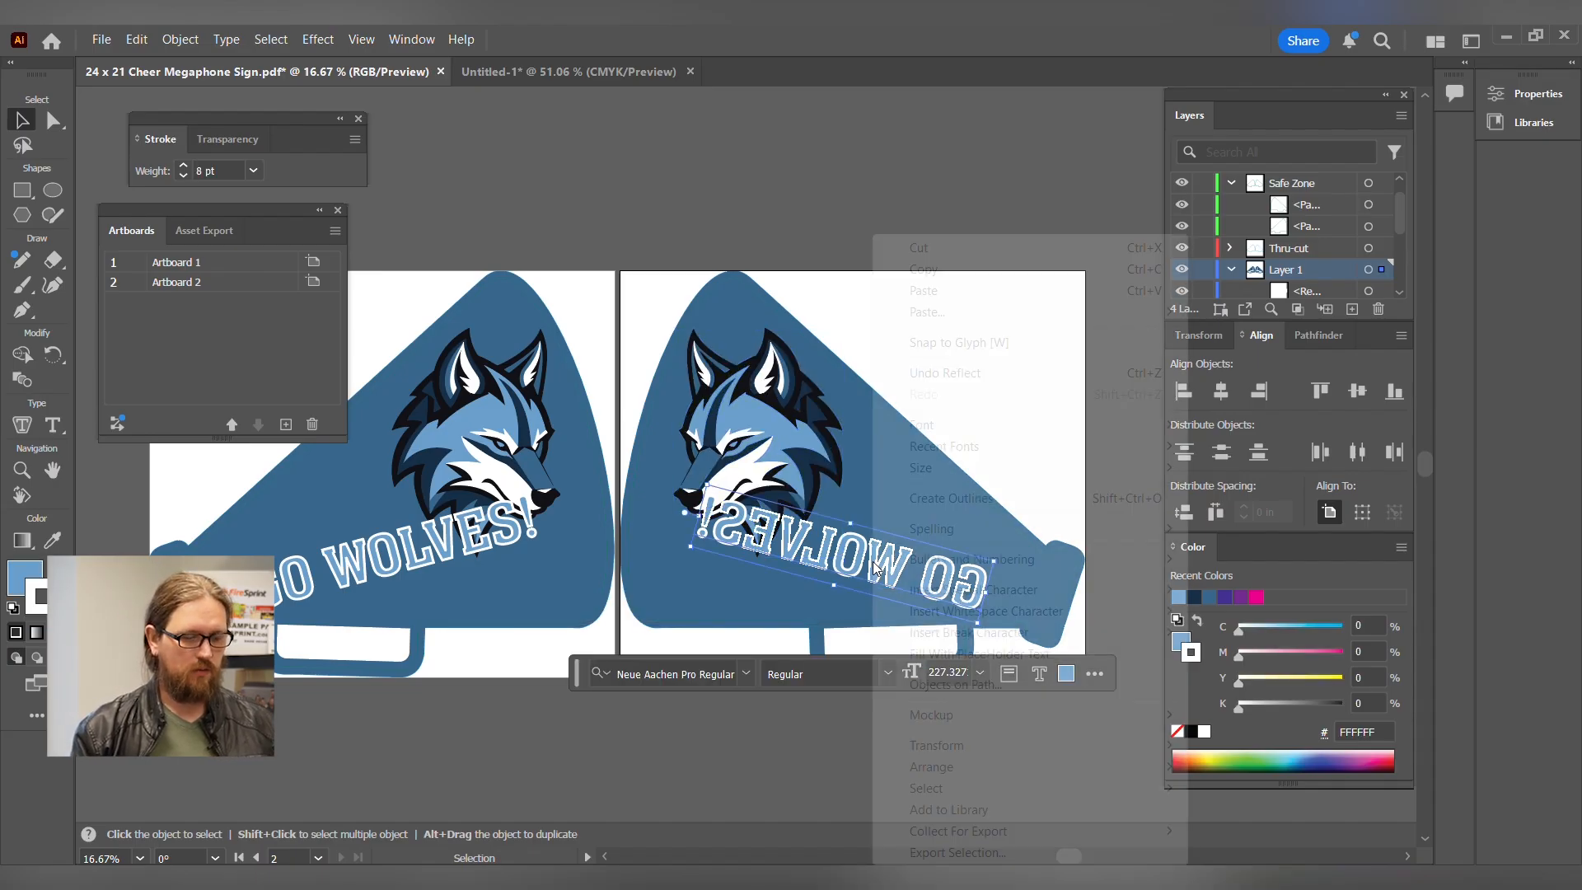
mouse_move(979, 748)
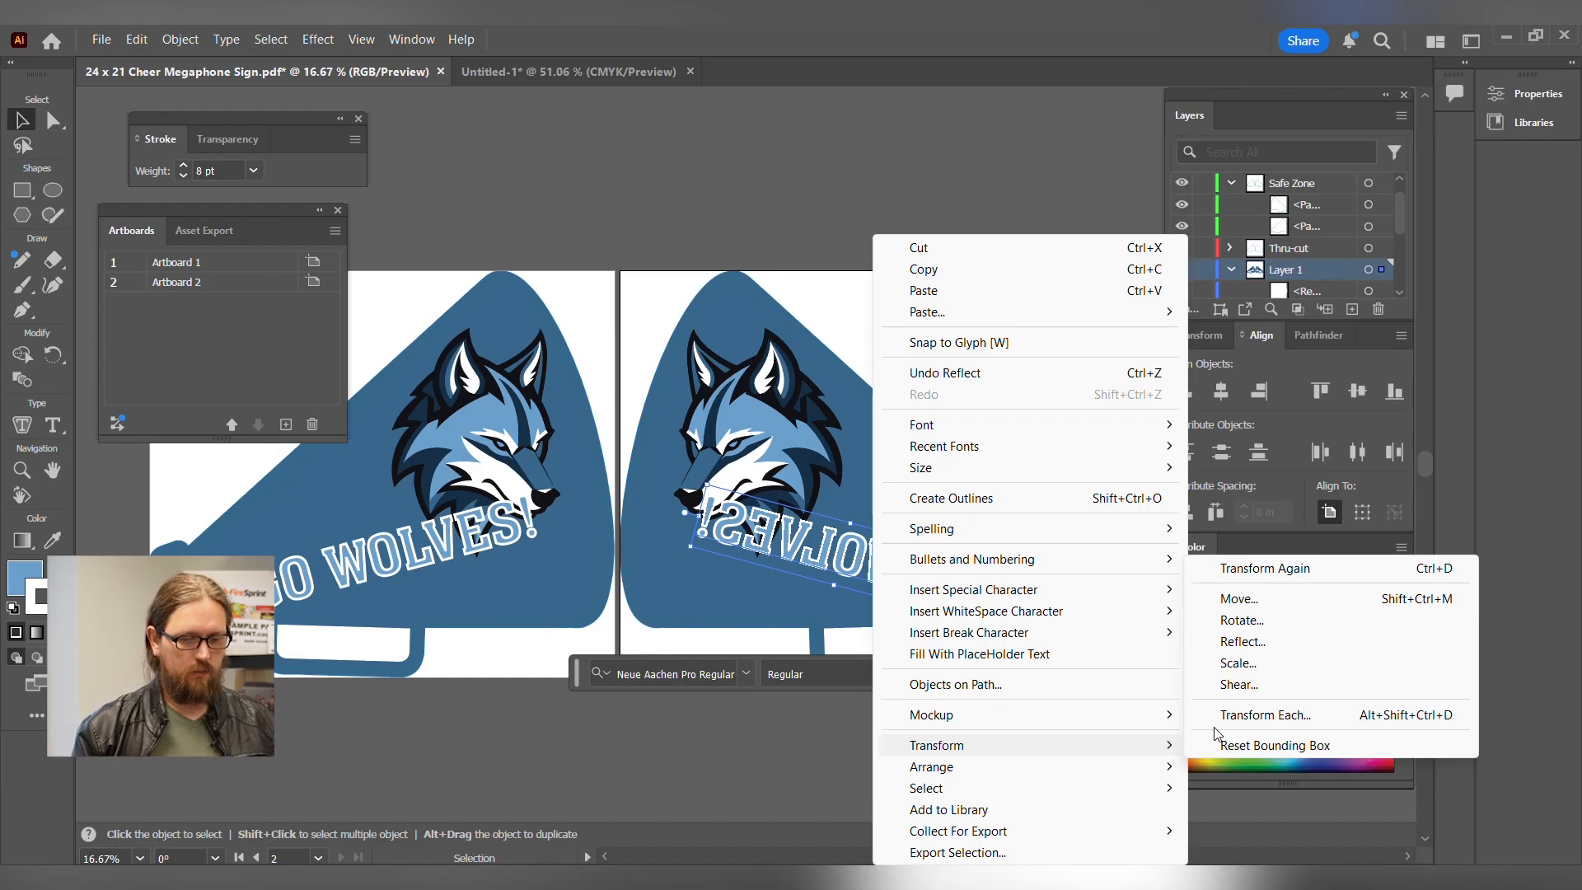
click(1242, 642)
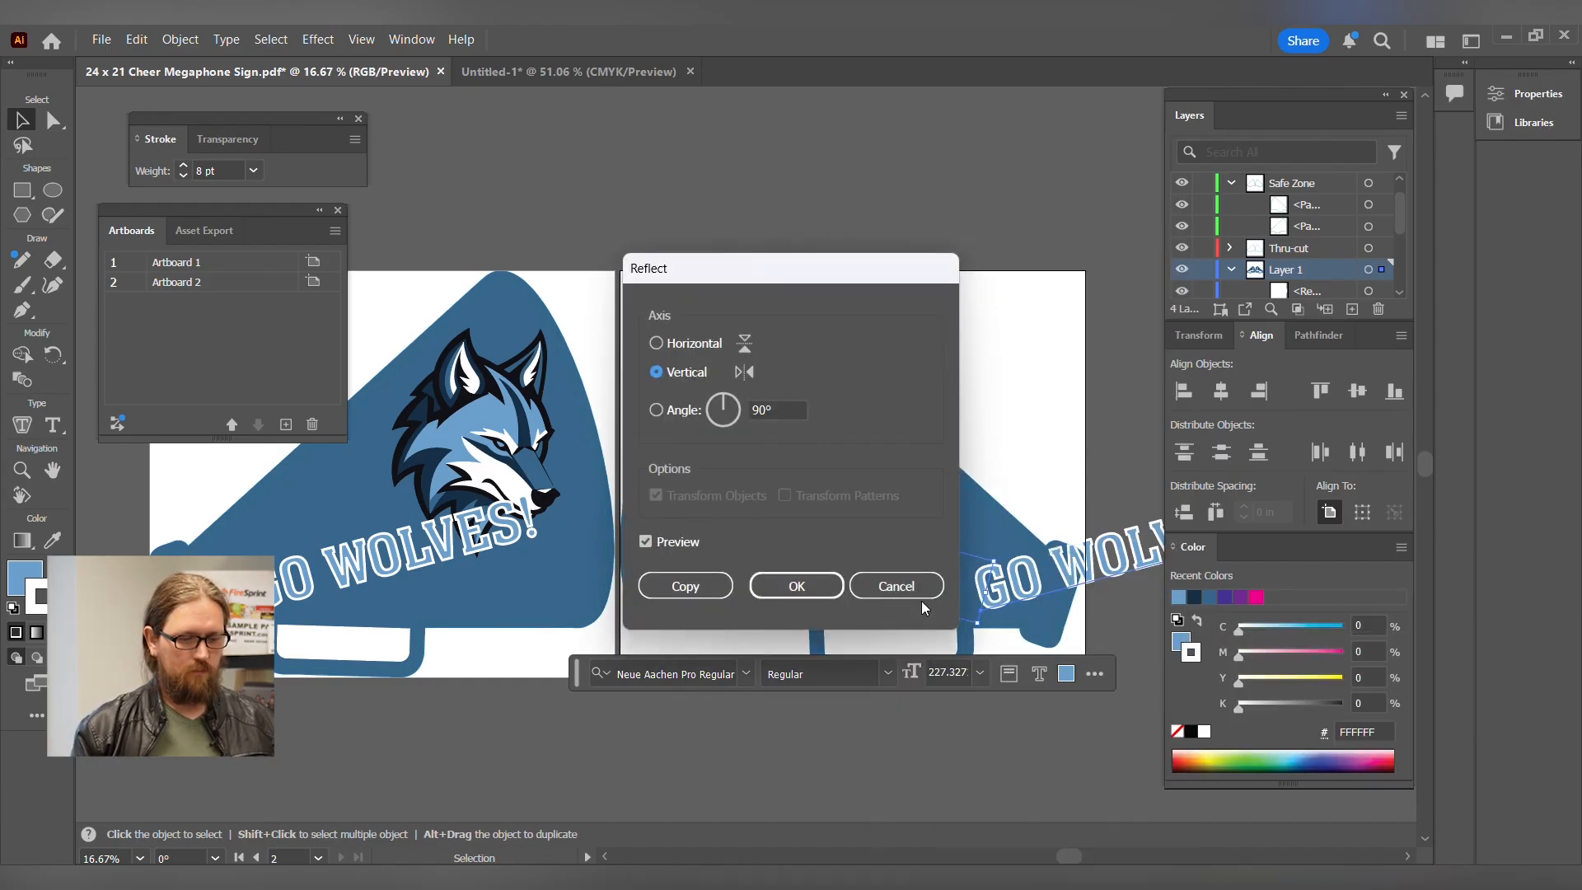
click(817, 594)
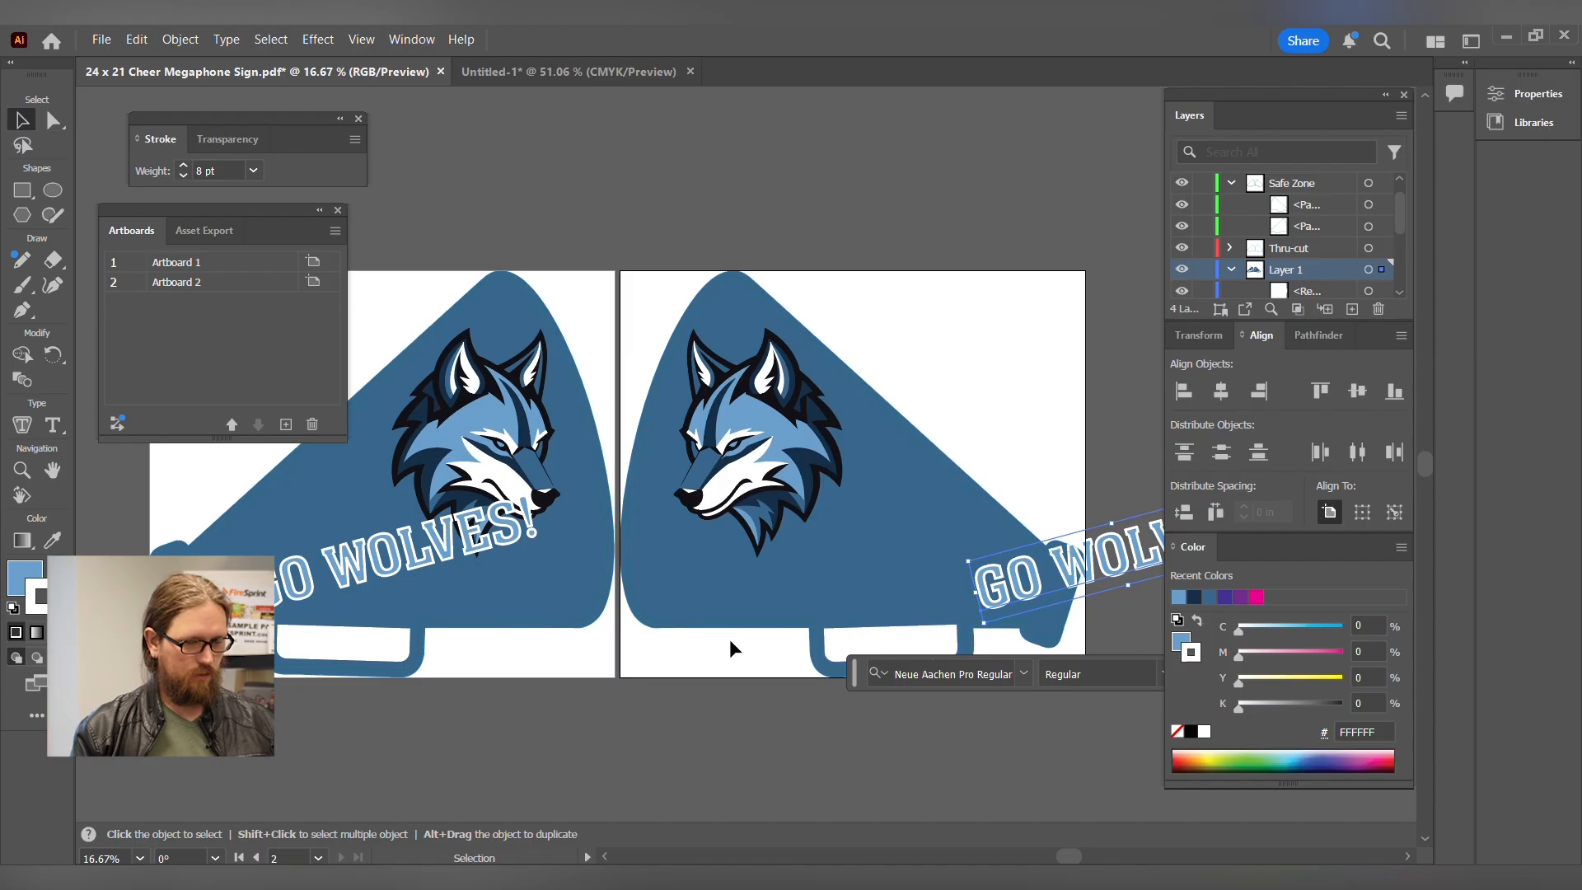
scroll(797, 651, right, 5)
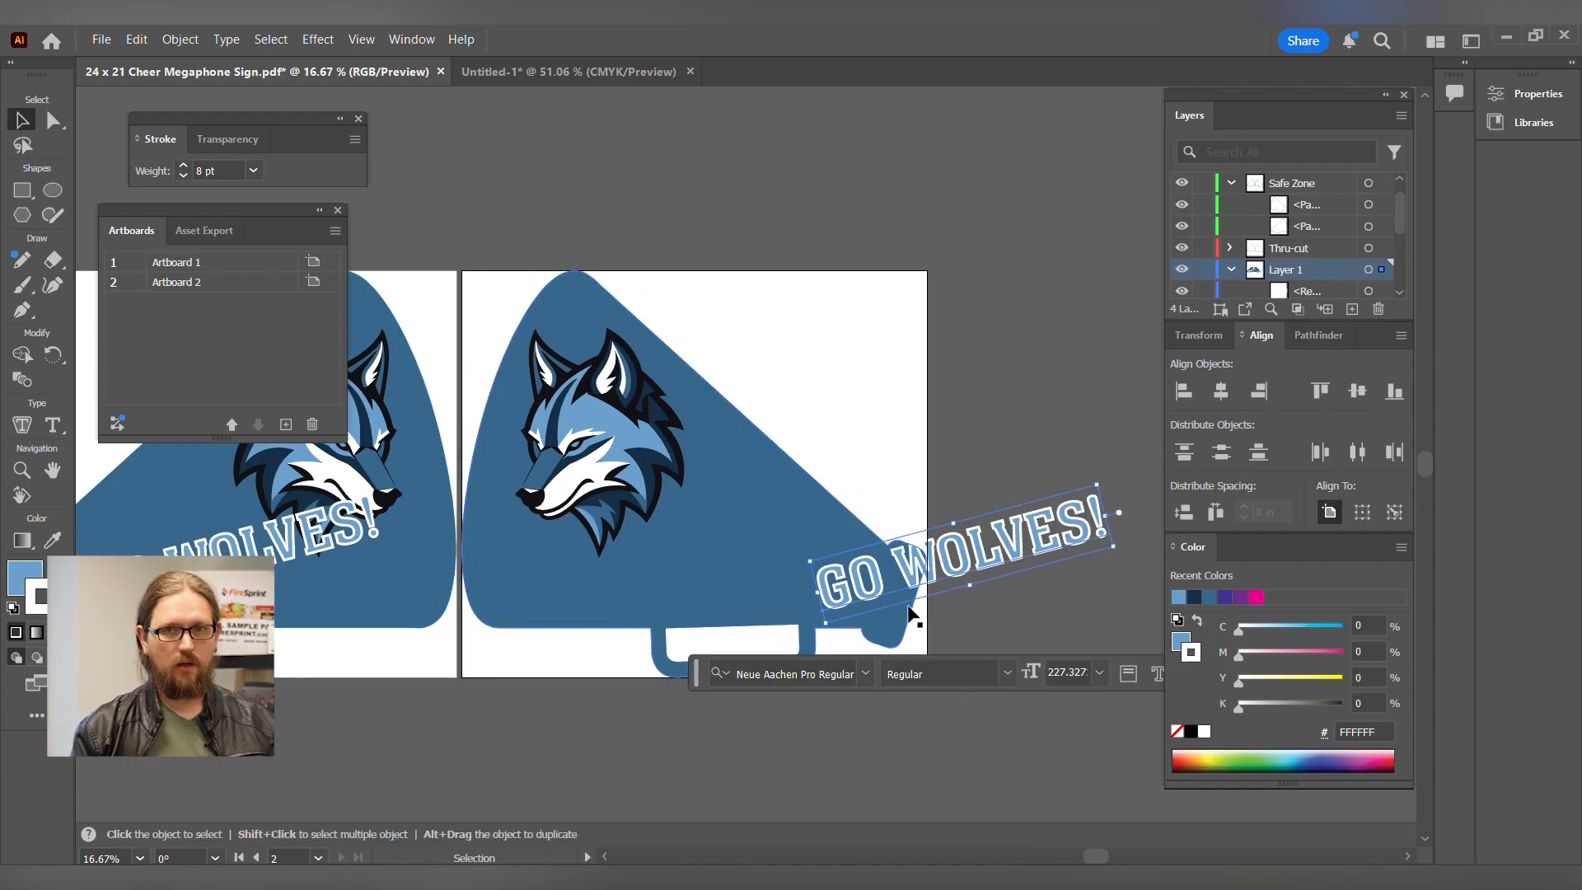
Move the GO WOLVES! text onto the second artboard's megaphone and rotate it clockwise so it slopes down toward the mouthpiece.
drag(1061, 533, 768, 544)
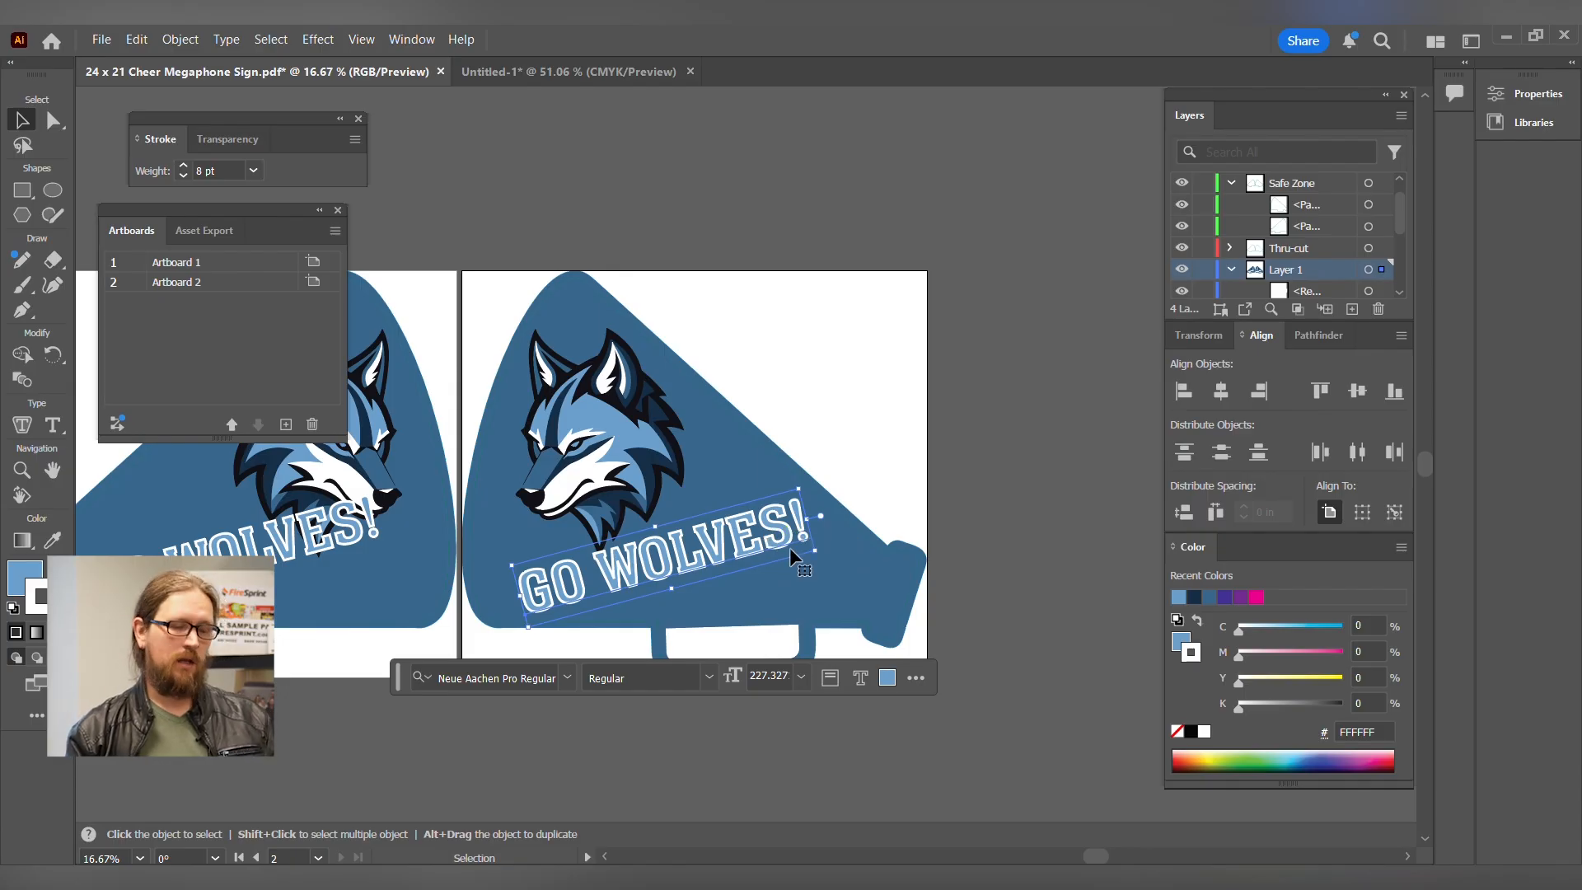
drag(822, 548, 824, 634)
drag(776, 572, 796, 568)
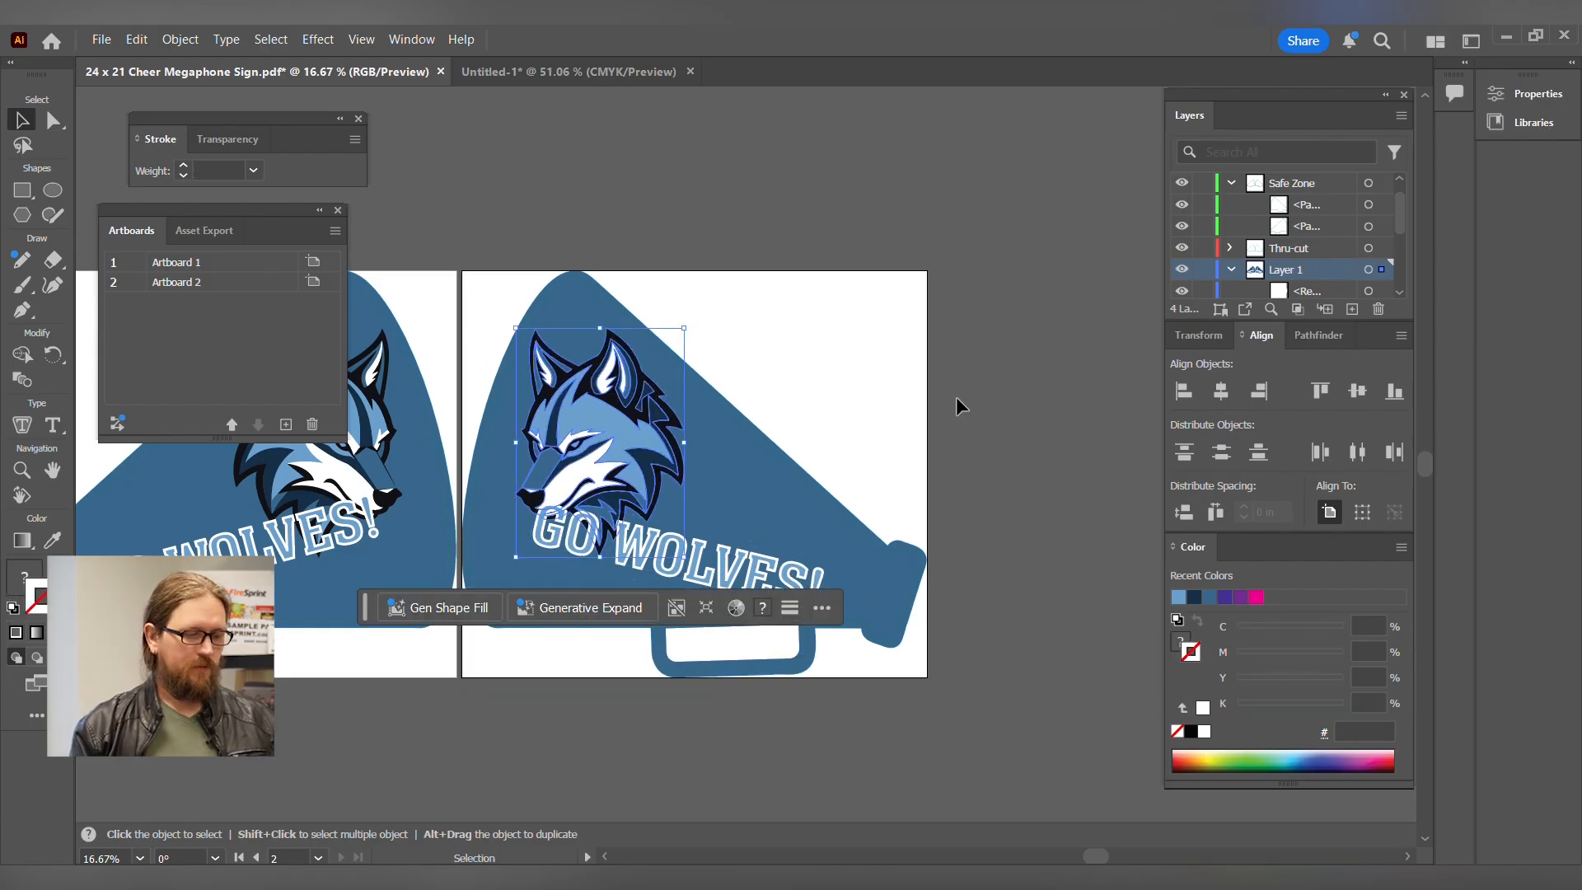
Reflect the wolf head on the second artboard across the vertical axis so it faces the mouthpiece.
scroll(966, 407, left, 5)
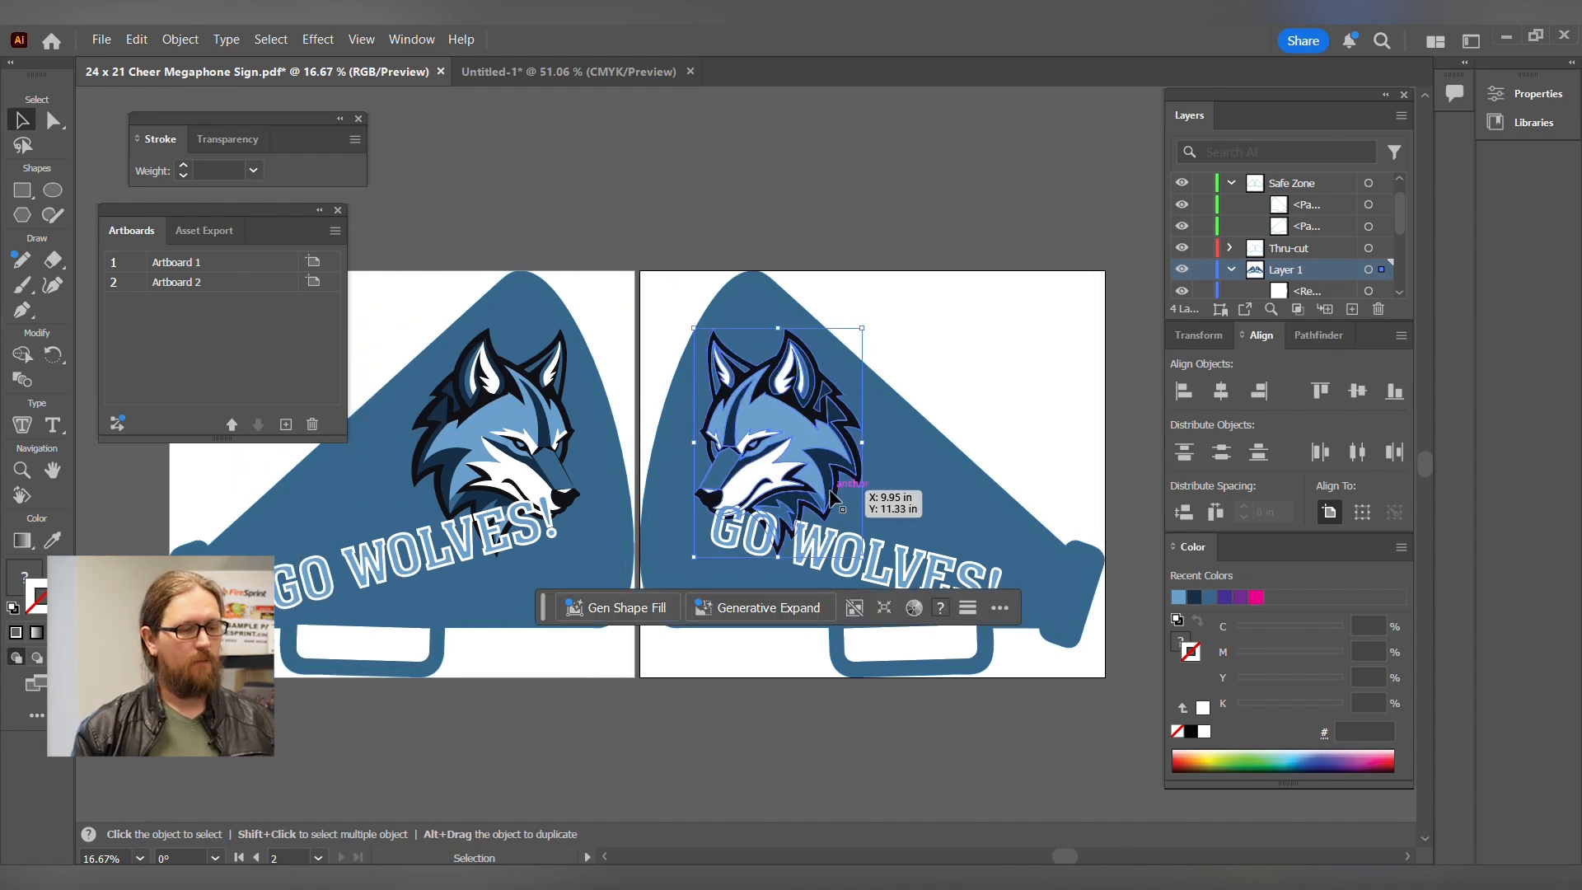
right_click(804, 490)
mouse_move(1001, 745)
click(1079, 644)
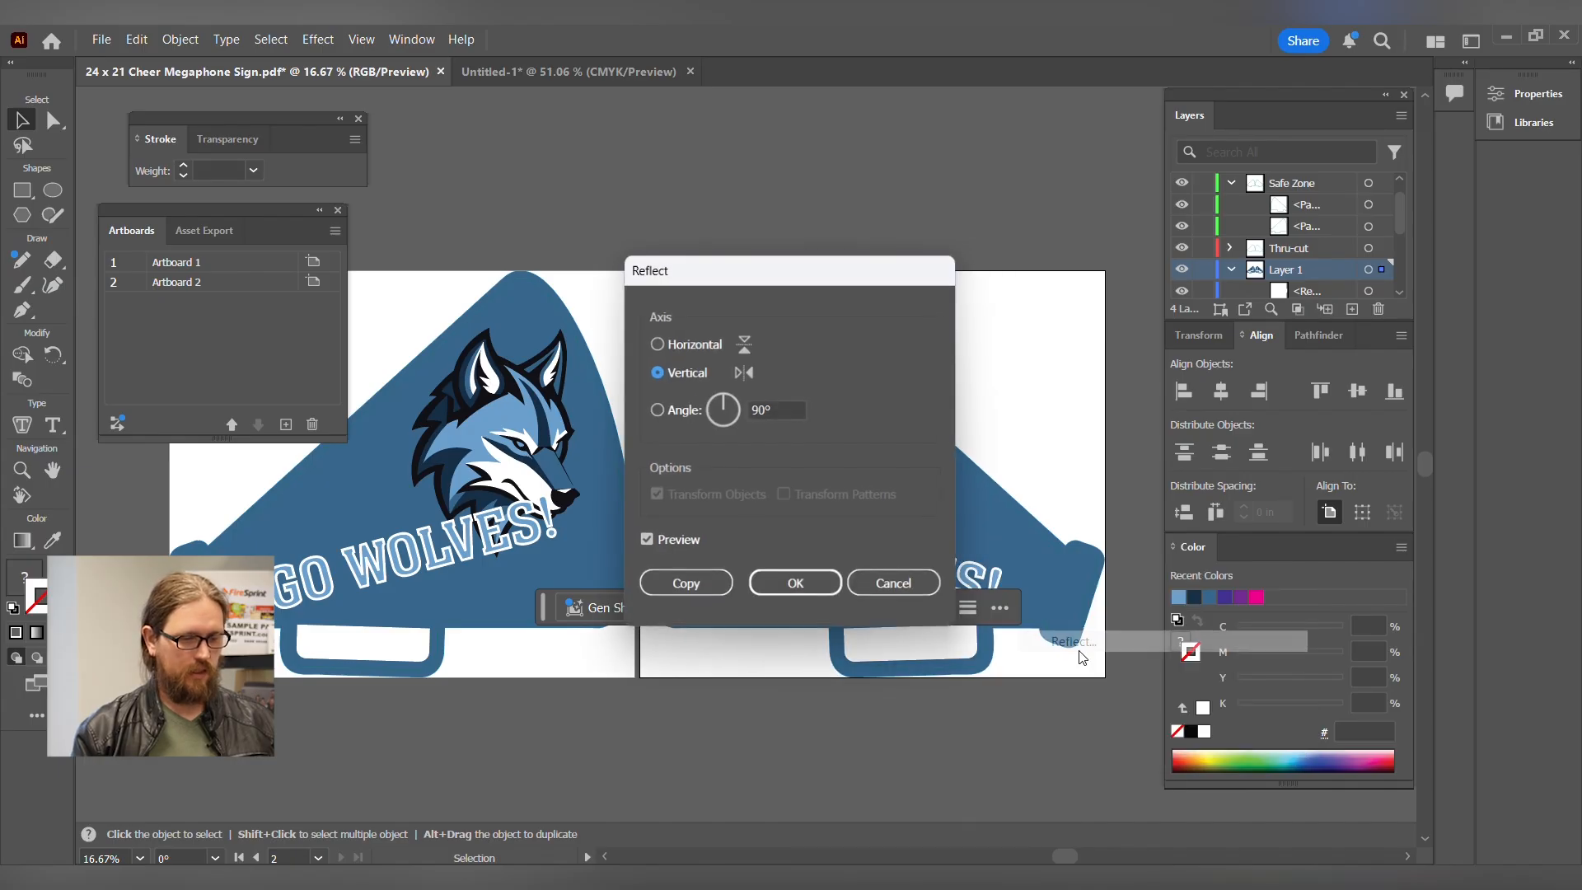
click(801, 582)
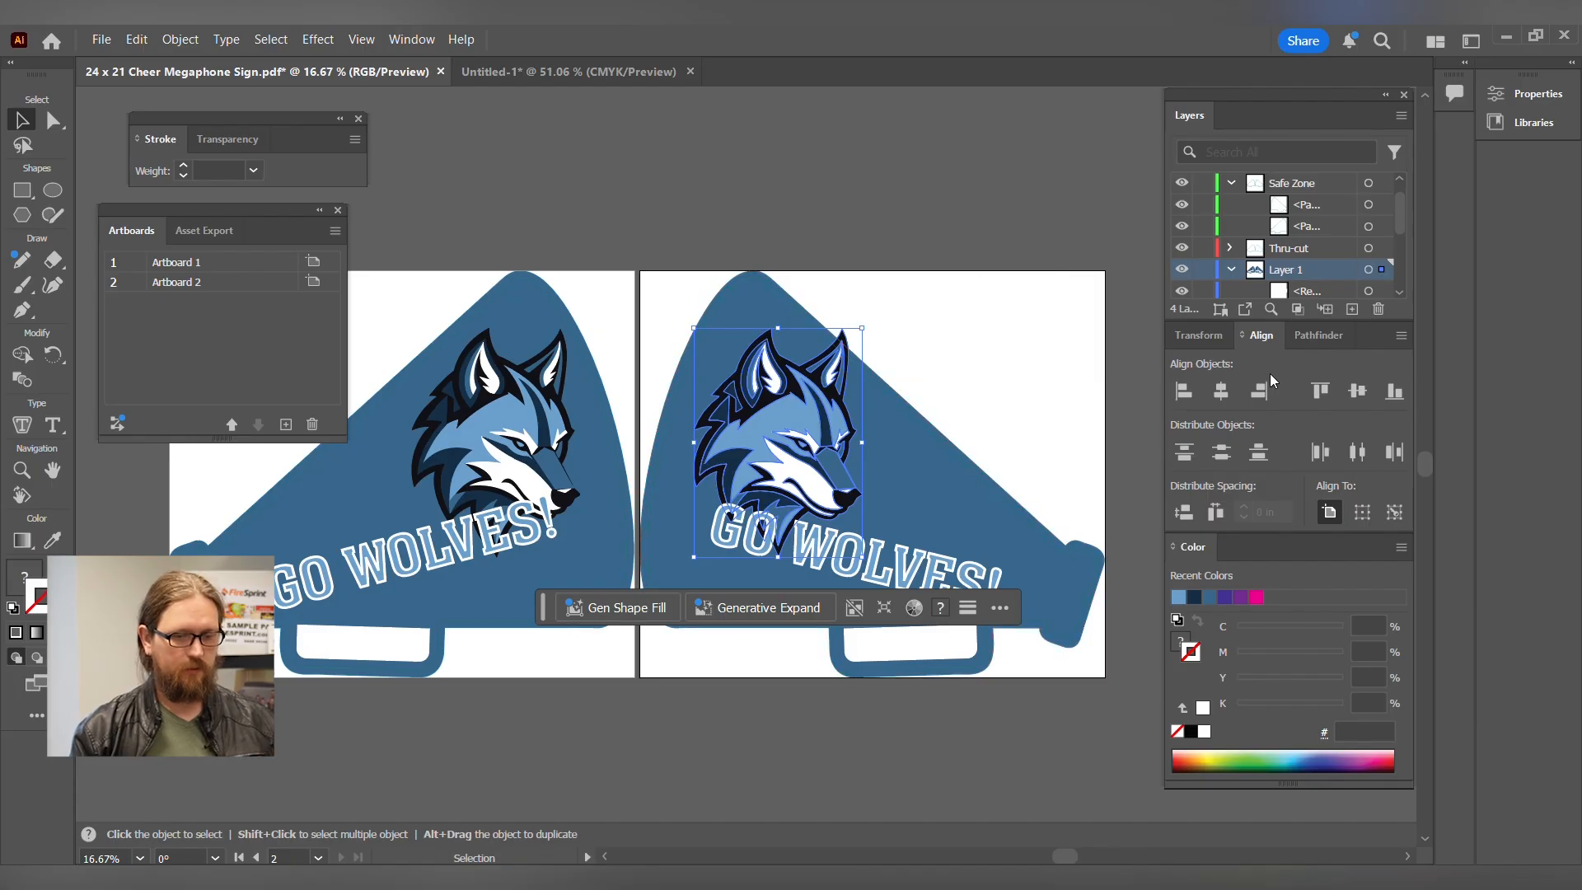
Move the second artboard's wolf head slightly down and toward the megaphone's wide end, to about X 5.96 in, Y 9.62 in.
click(1199, 335)
click(1006, 226)
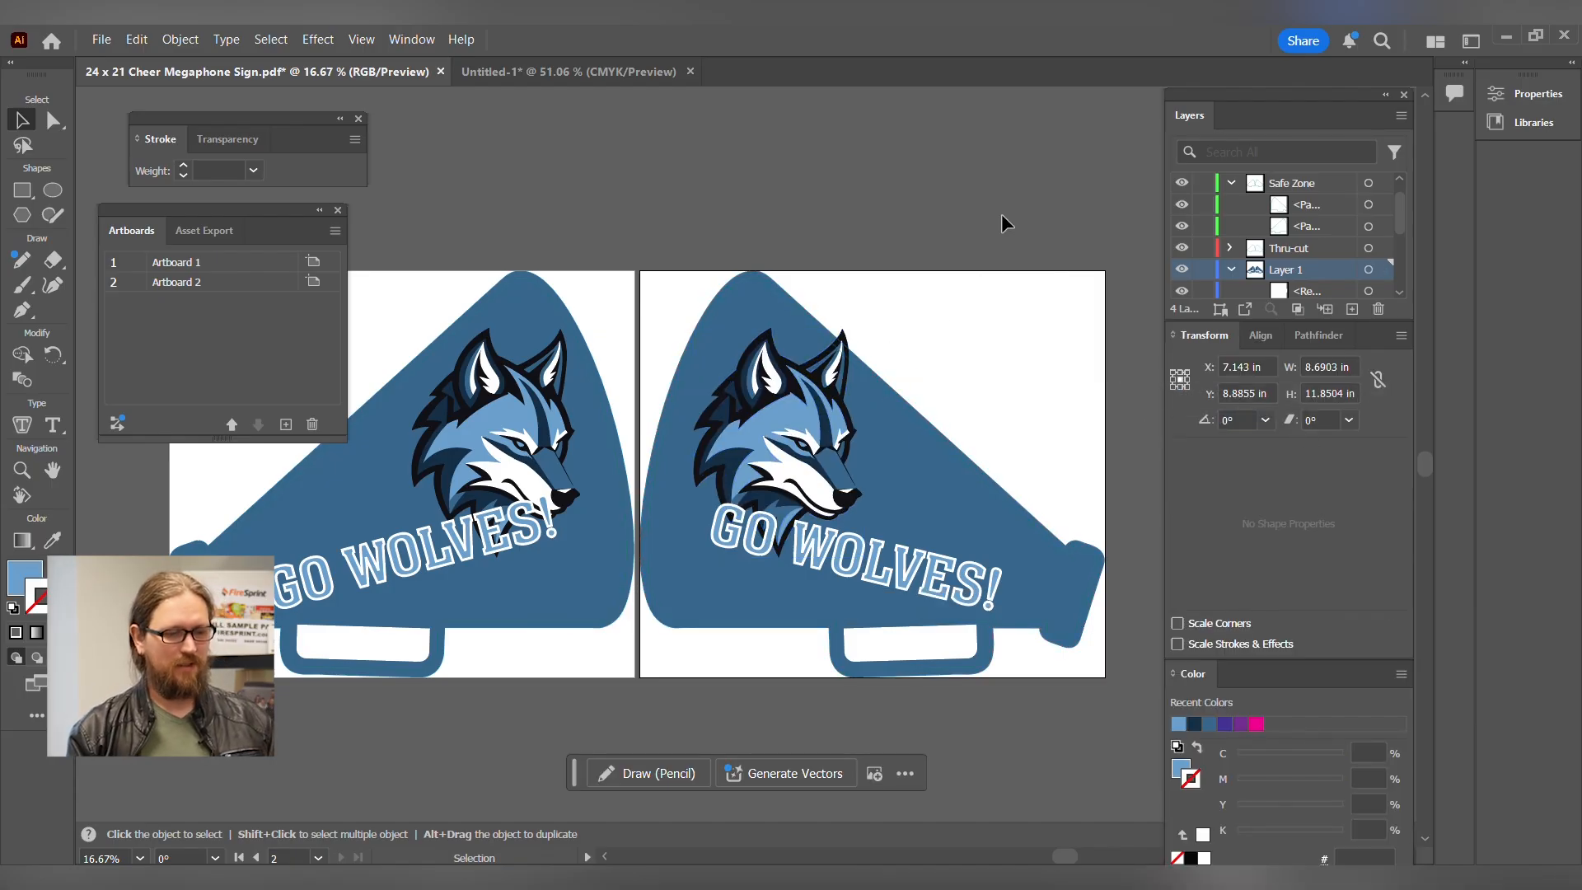
click(821, 428)
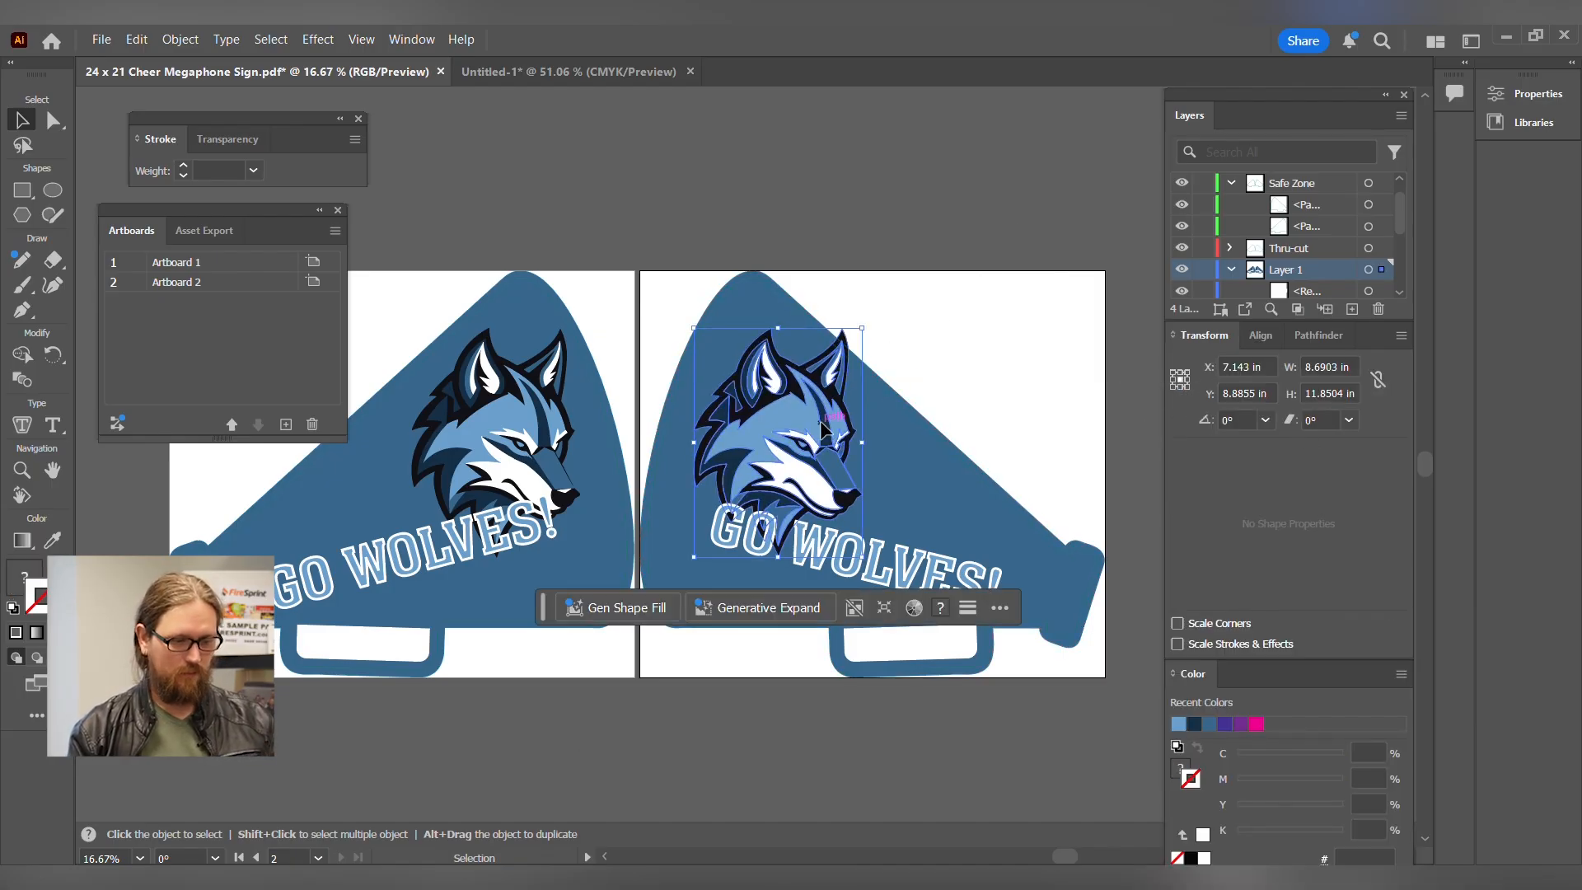
mouse_move(822, 429)
mouse_down()
mouse_move(782, 436)
mouse_move(798, 445)
mouse_up()
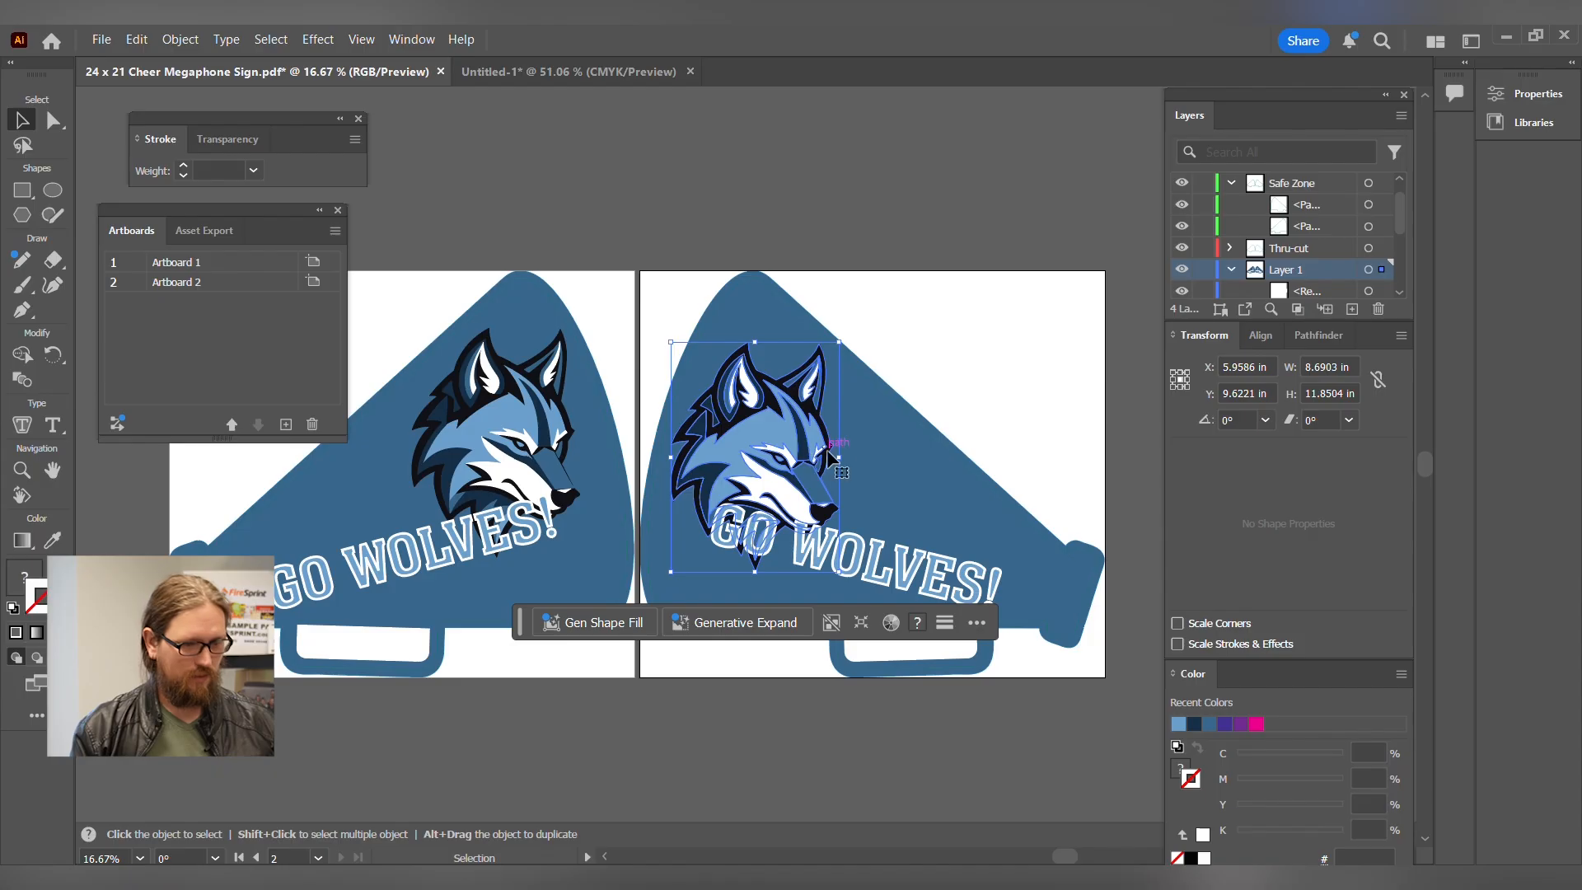
click(971, 209)
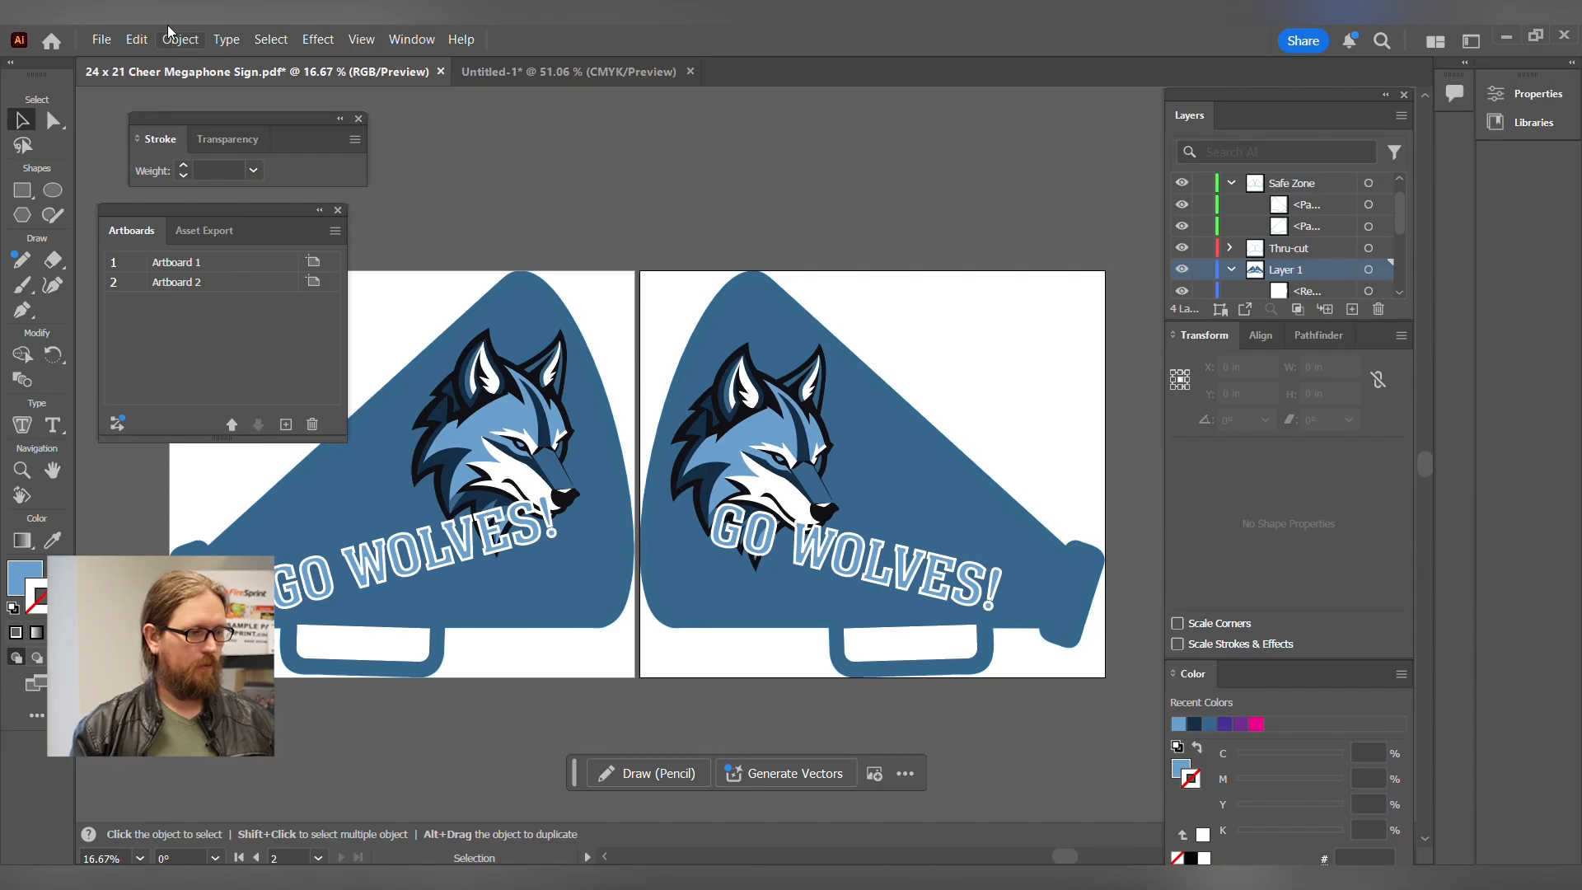
Save the document on the computer in Downloads as the PDF Wolves Megaphone, using the Illustrator Default preset.
click(102, 41)
click(136, 221)
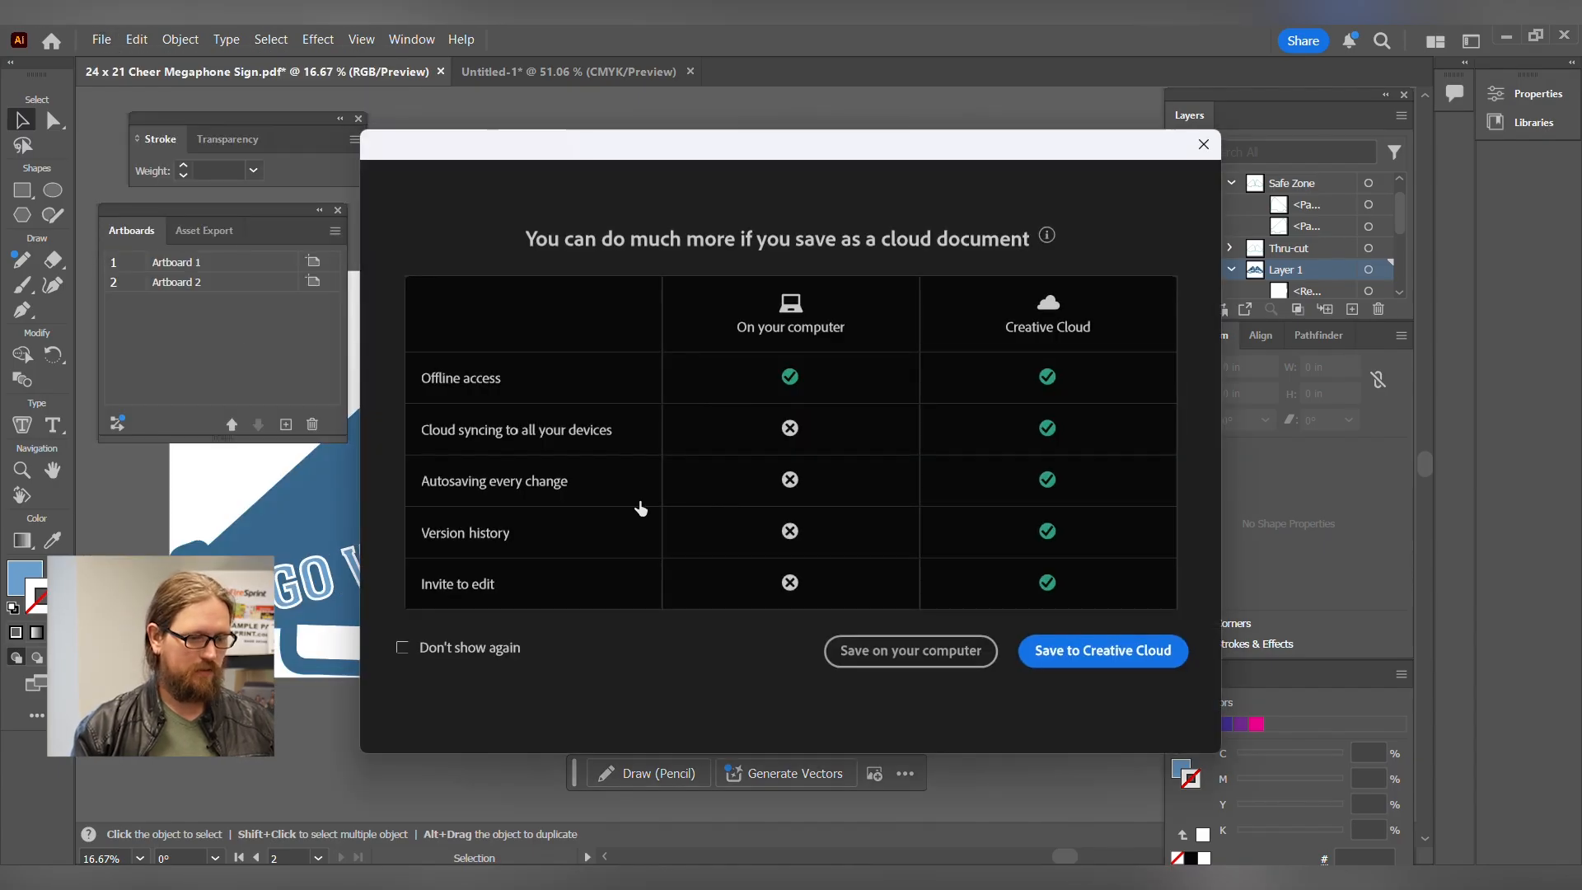
click(911, 651)
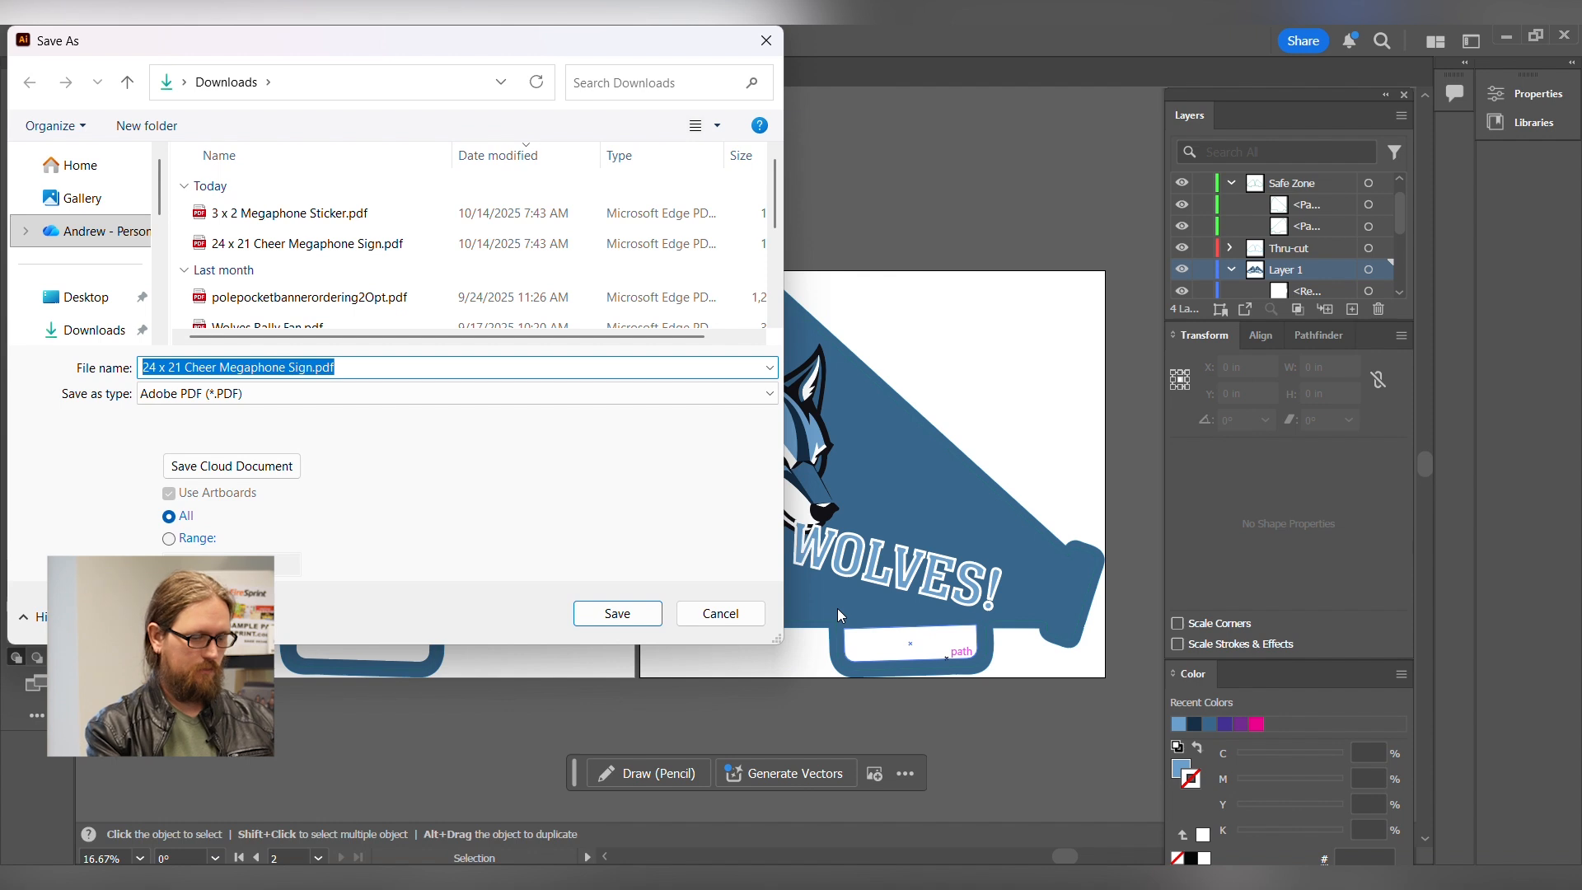
text(Wolves )
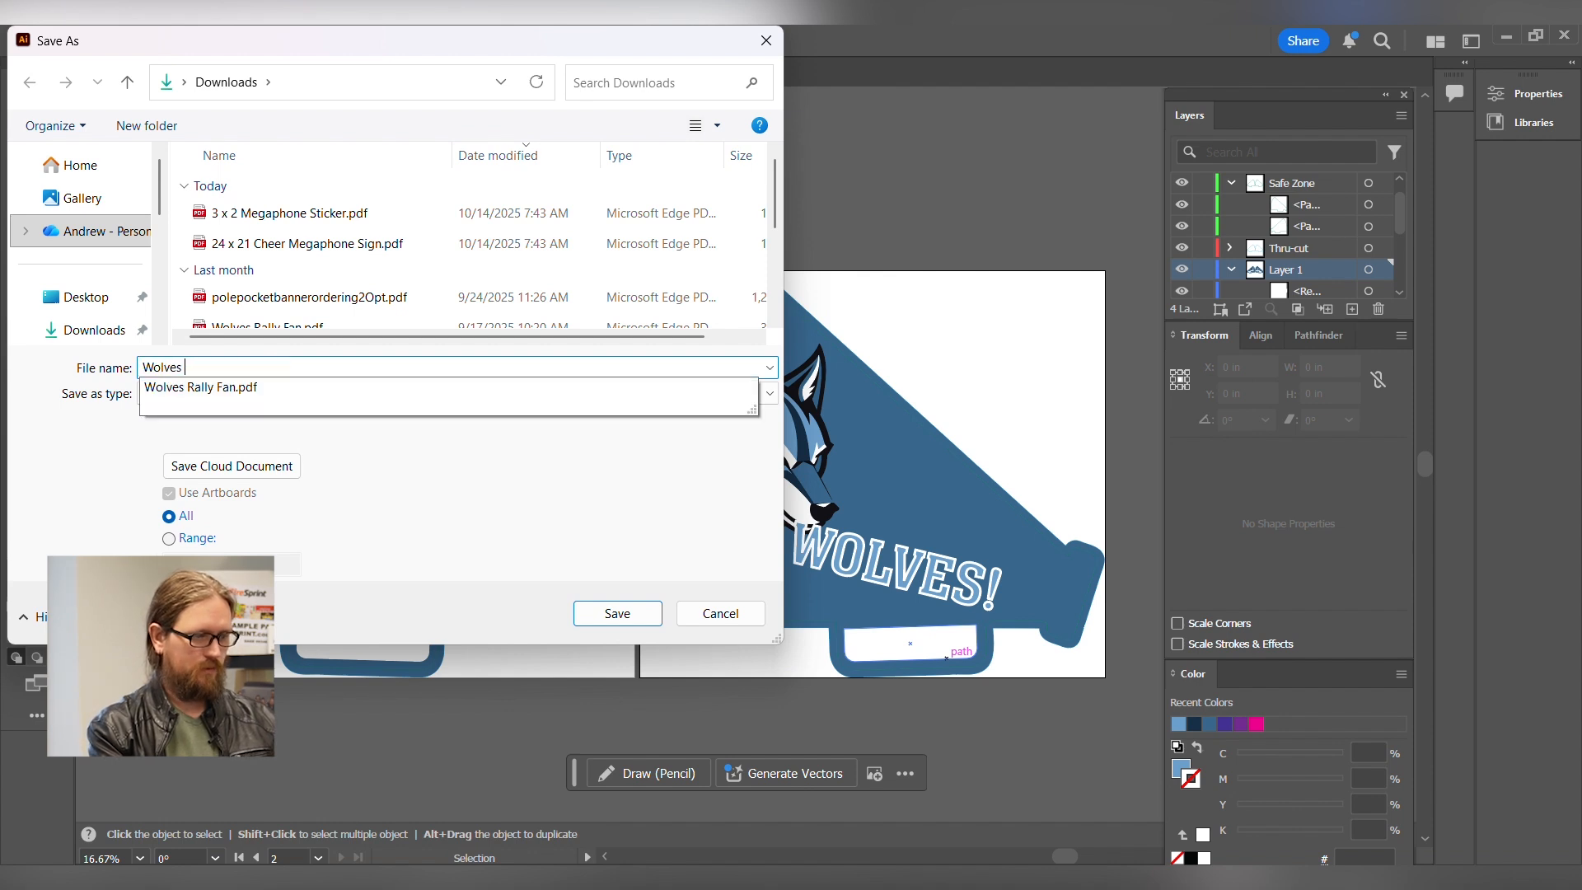
text(Megaphone)
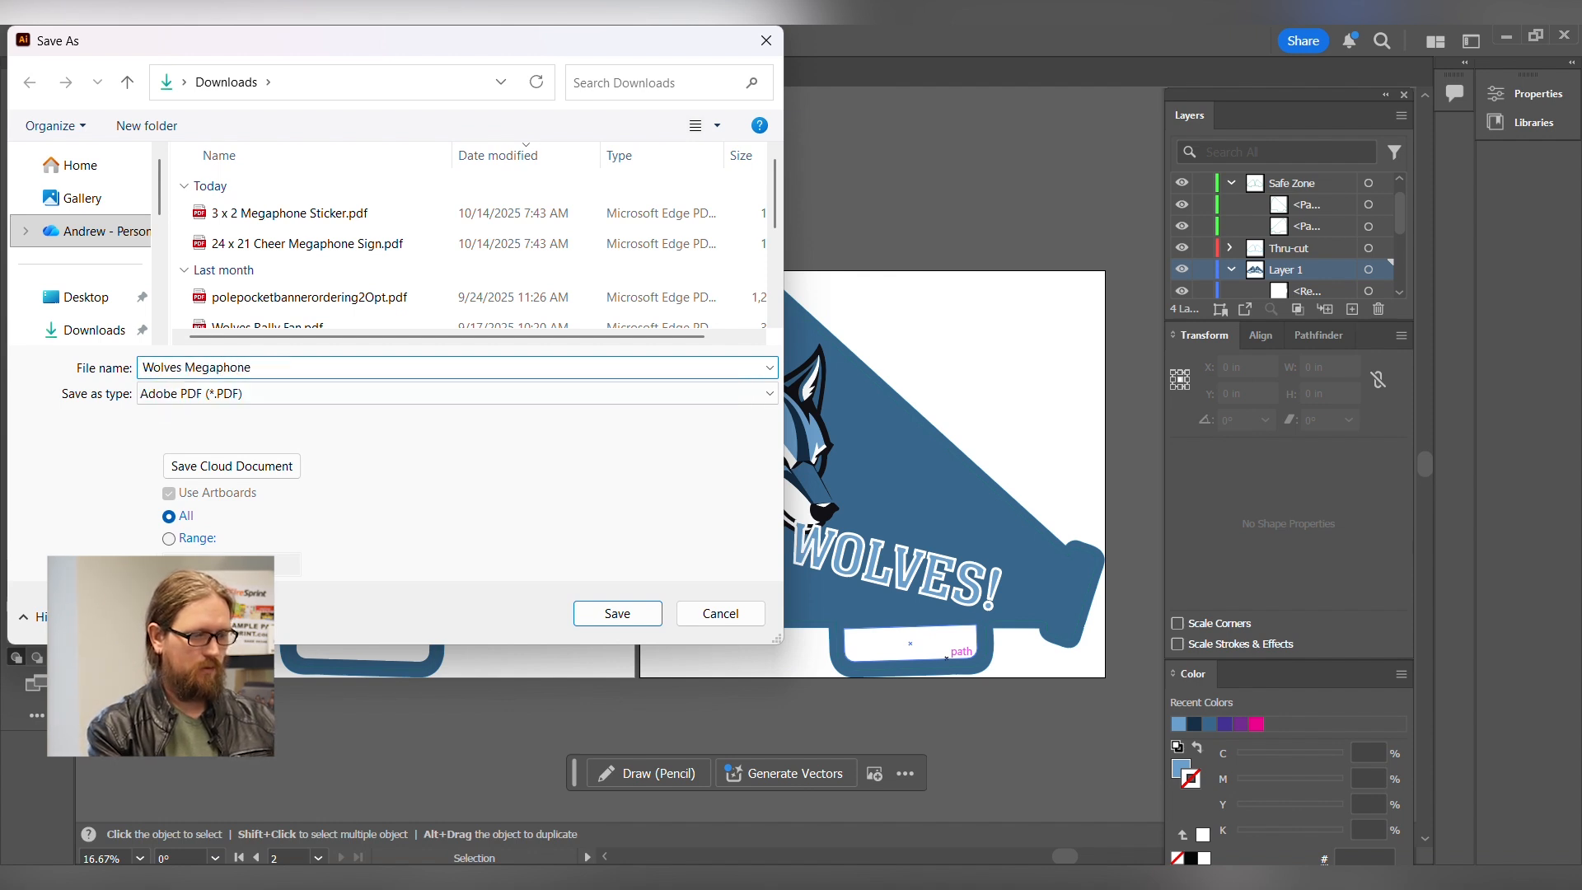
key(Return)
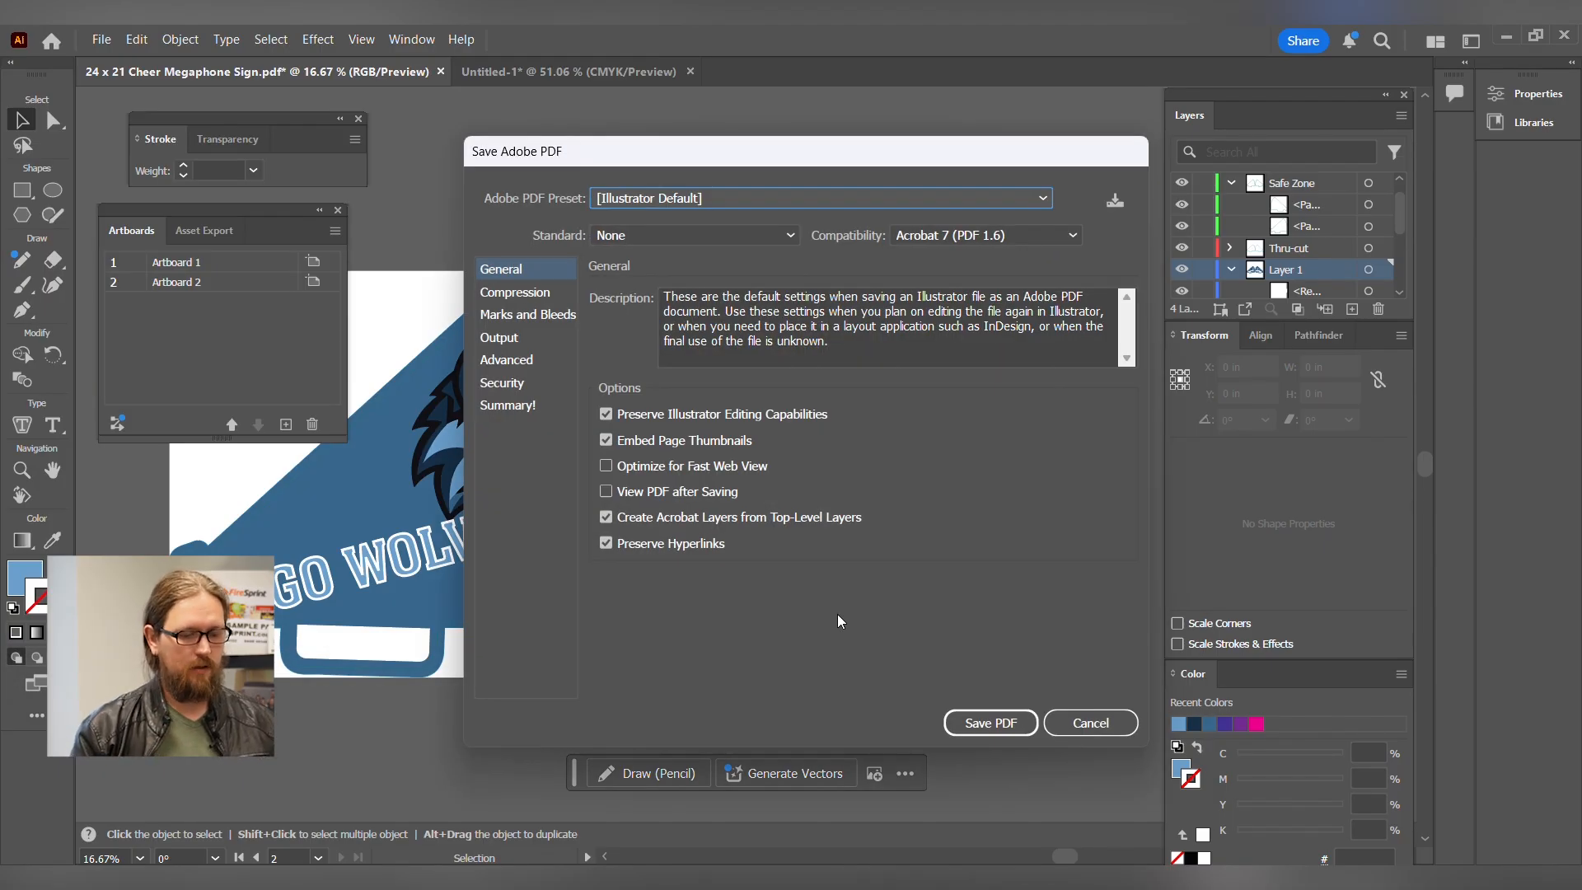
click(1004, 729)
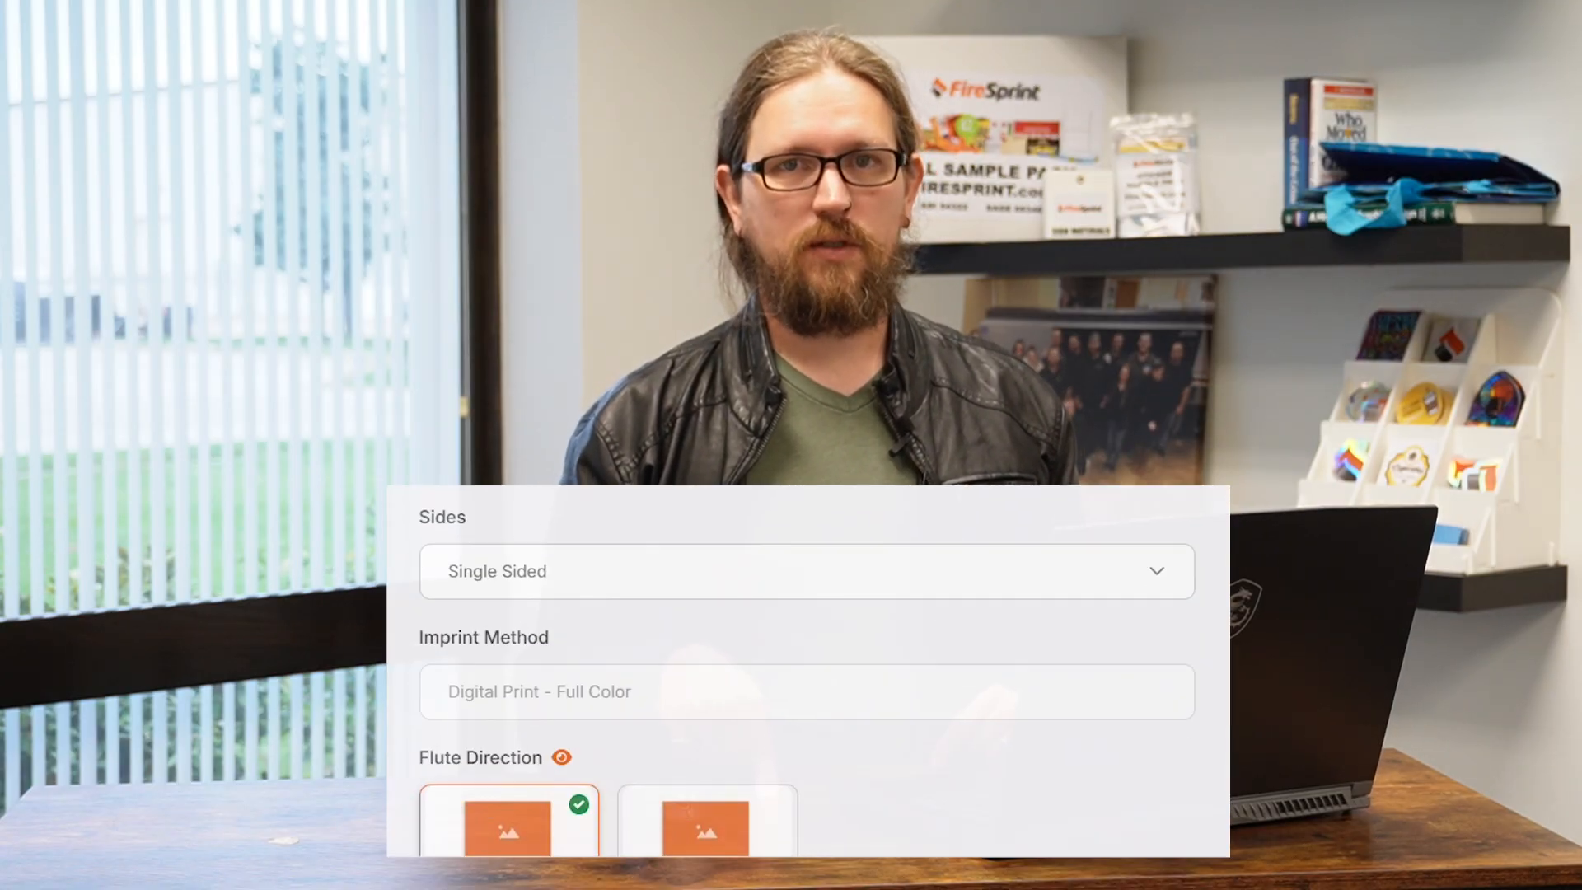
Switch to the sign's order form and set Sides to Double Sided and Back File to Different than front file.
click(700, 596)
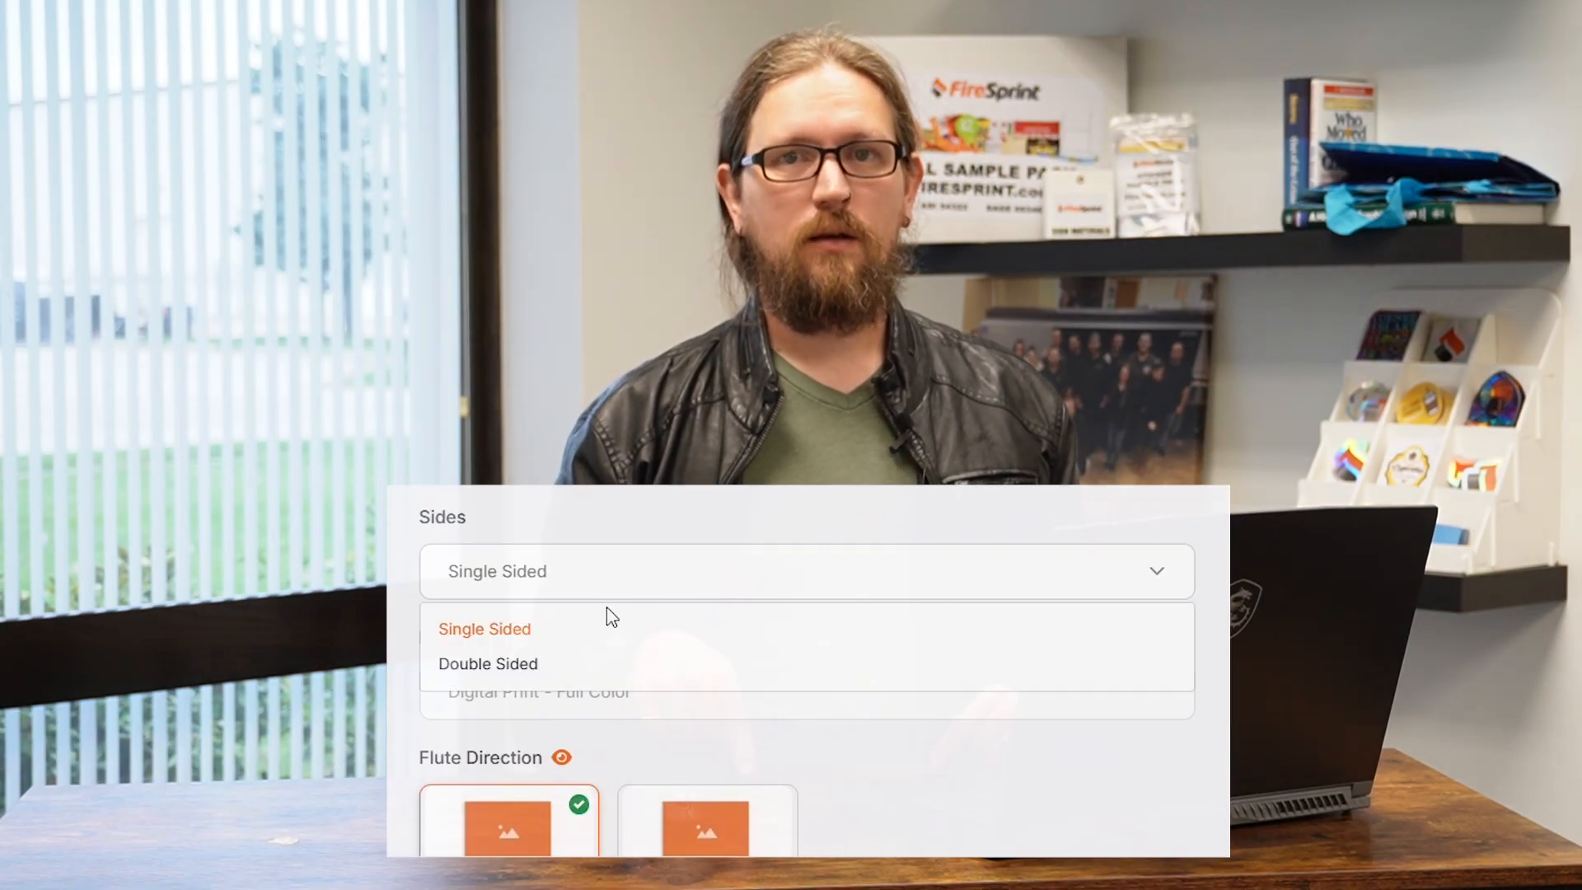
click(487, 667)
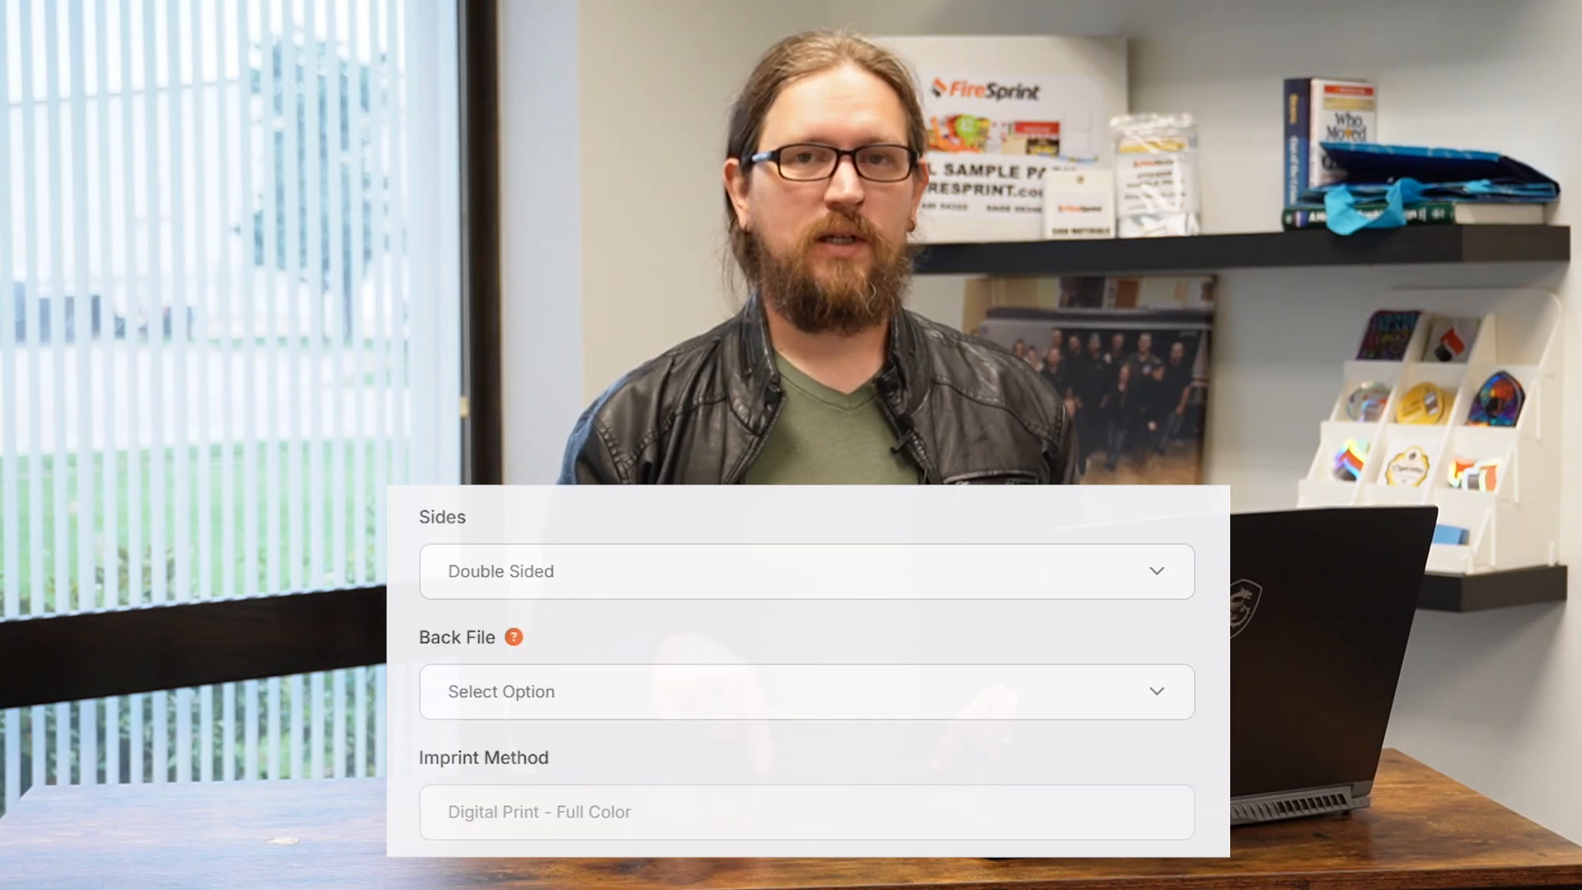
click(820, 710)
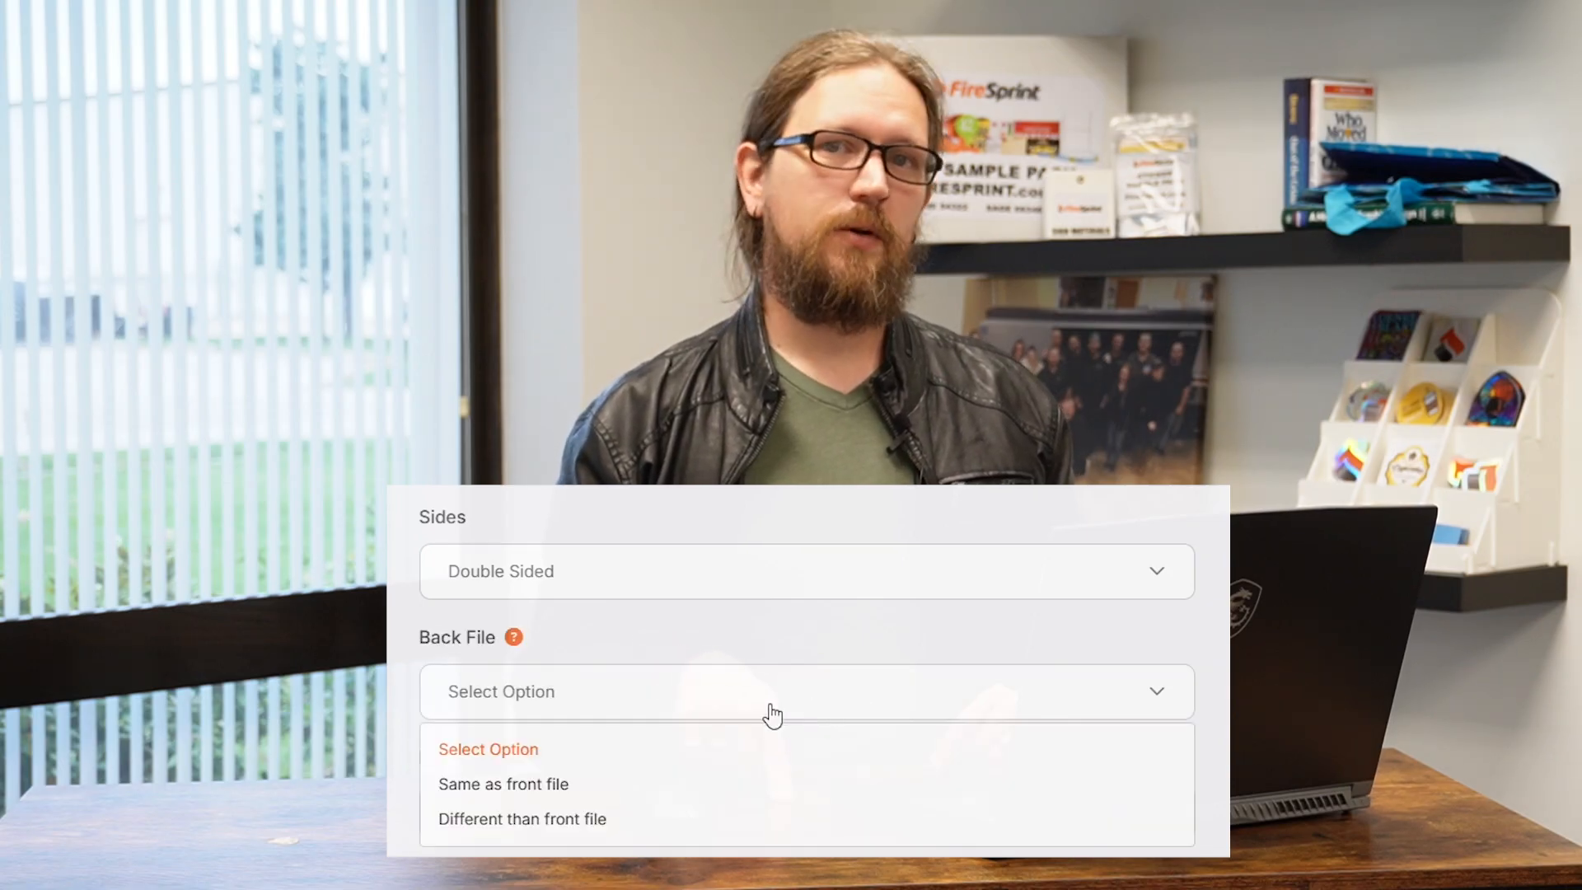
click(575, 820)
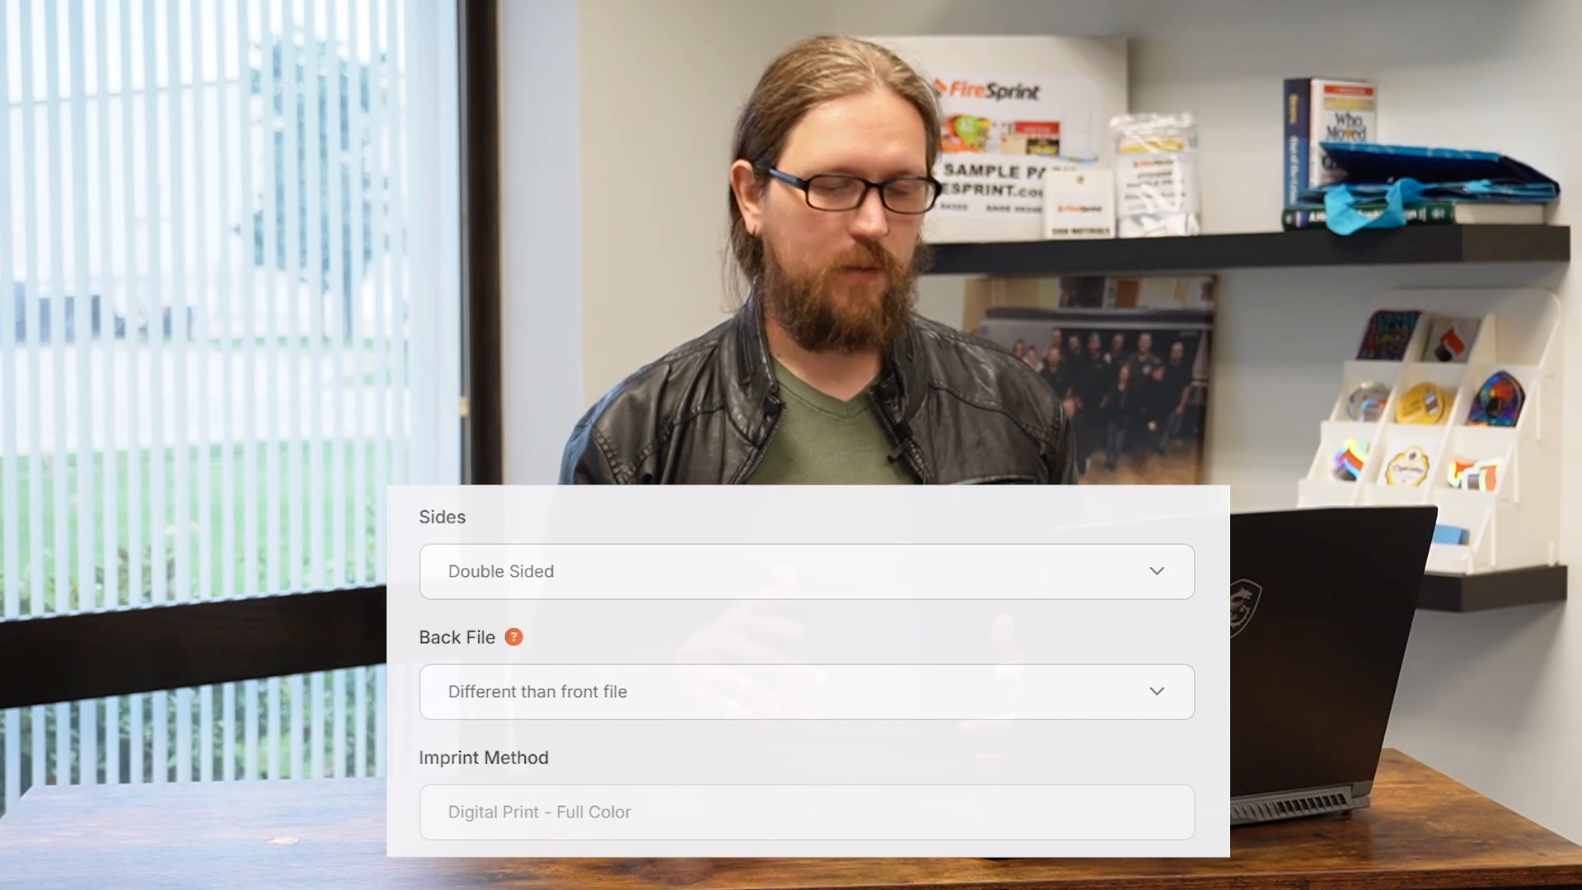